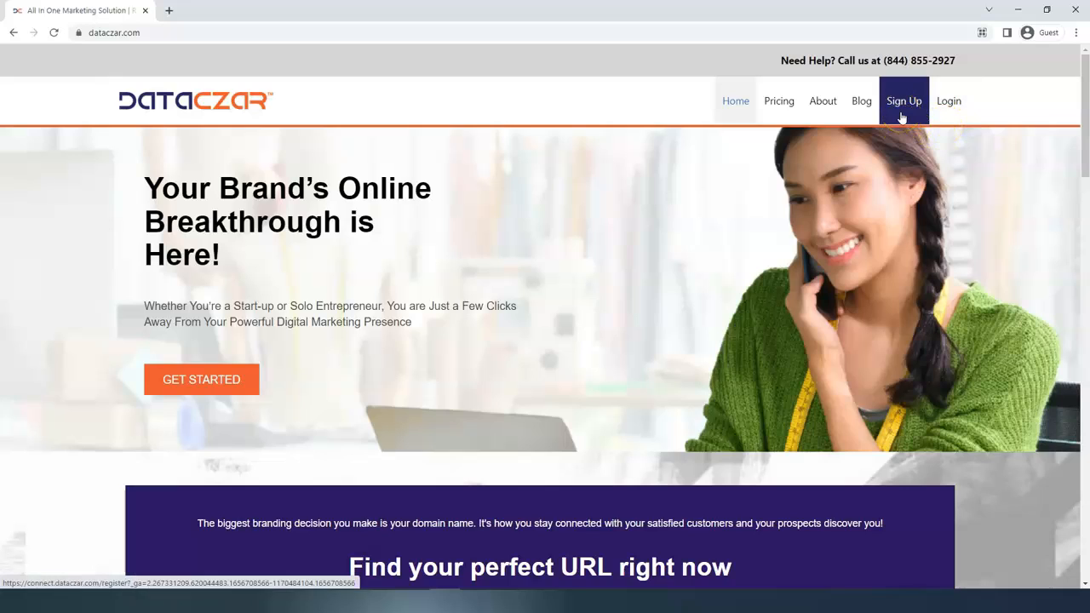
Step: Go from the sign-up form to the existing-account login and sign in with the account's e-mail and password
left_click(902, 116)
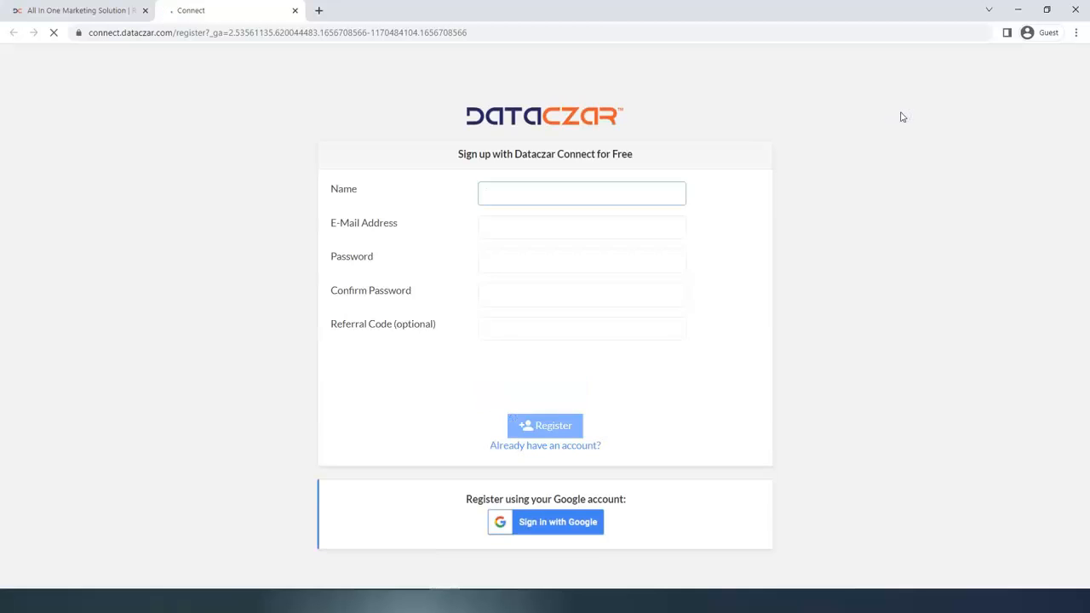
key("F11")
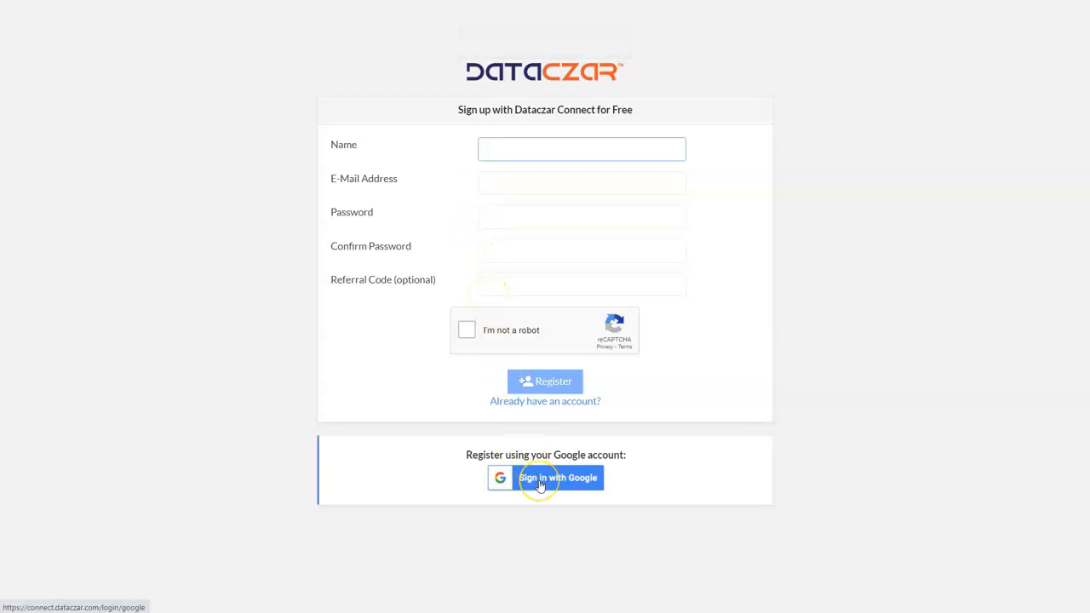
left_click(556, 404)
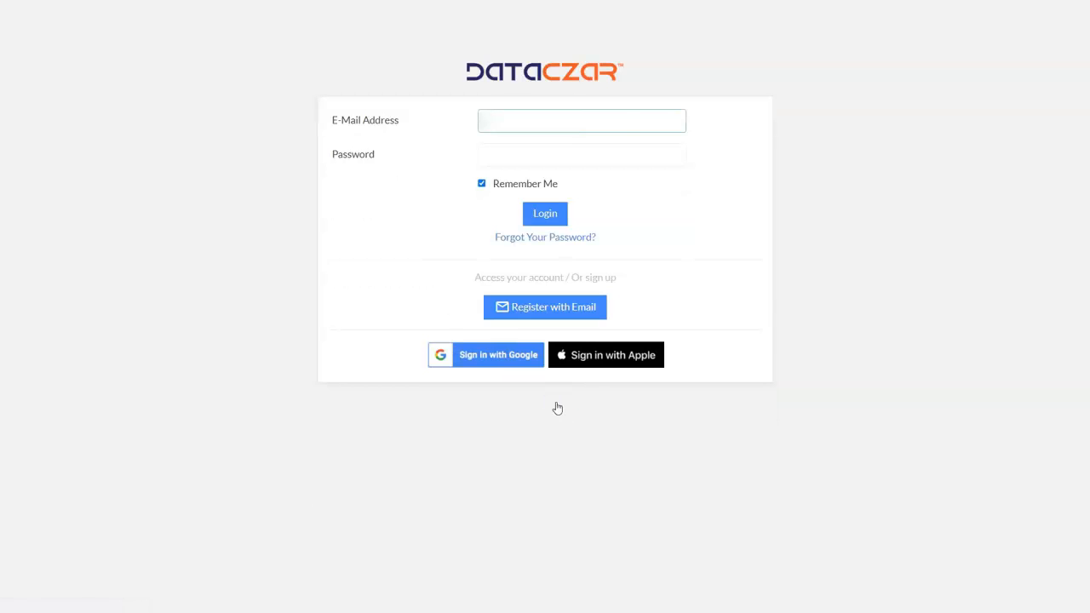
left_click(516, 153)
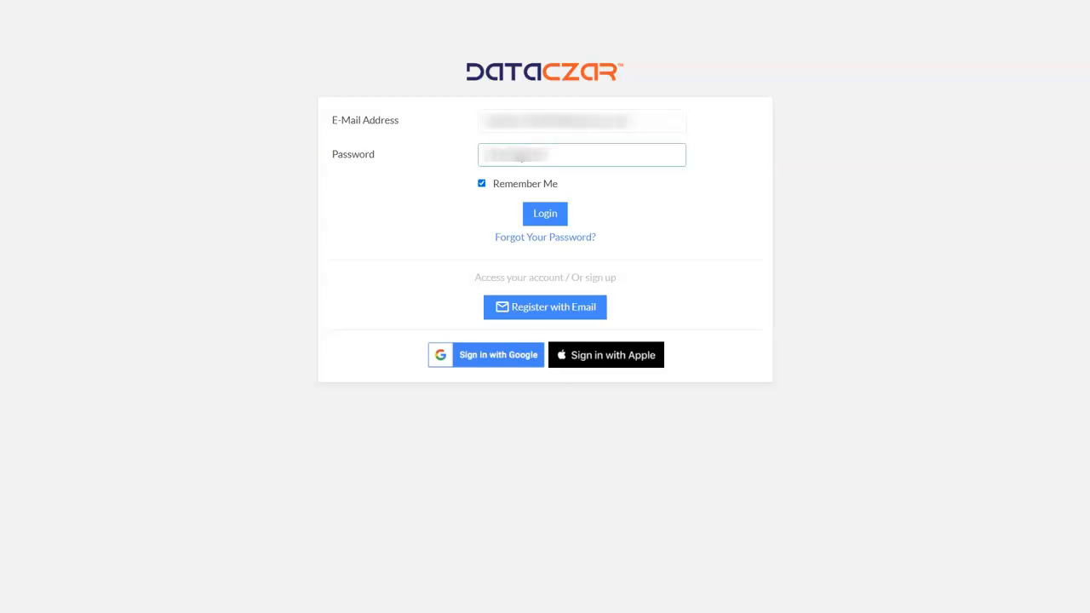
key("Return")
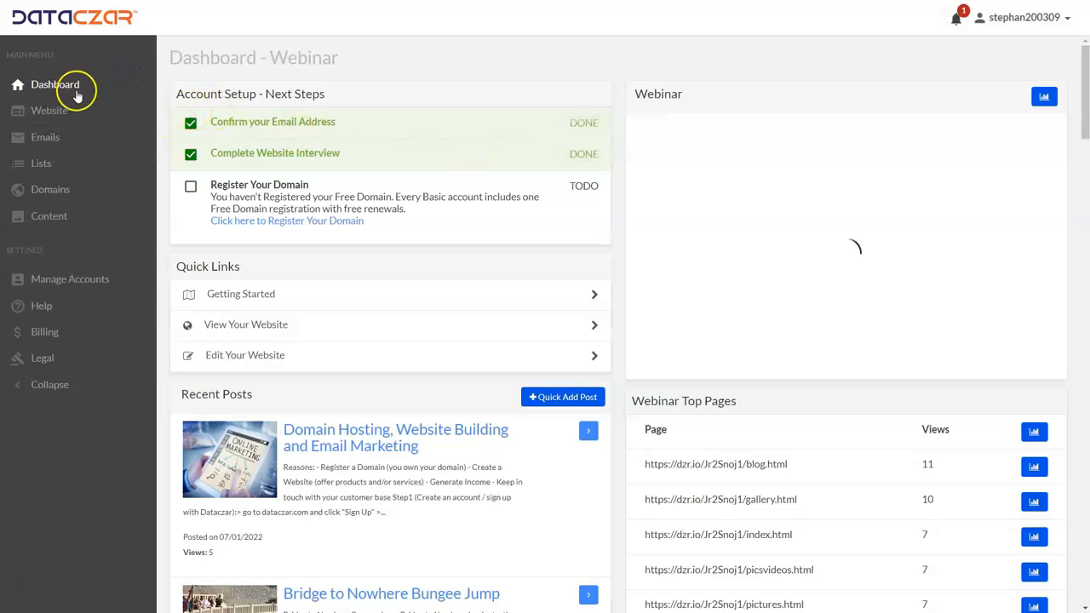
Step: View the Webinar website's public preview and open the blog post "Domain Hosting, Website Building and Email Marketing"
left_click(66, 111)
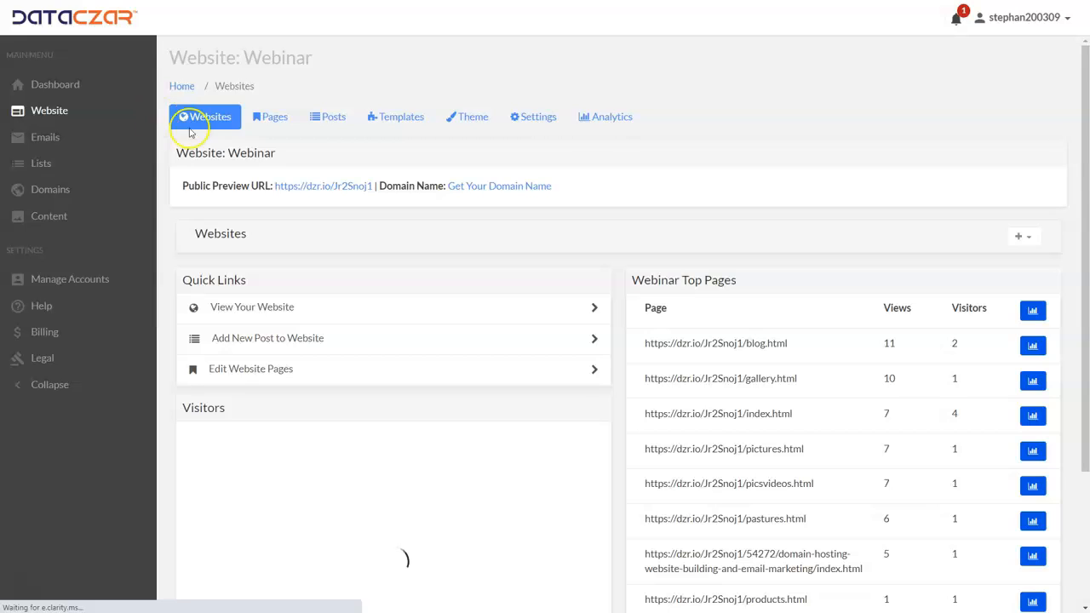
left_click(302, 187)
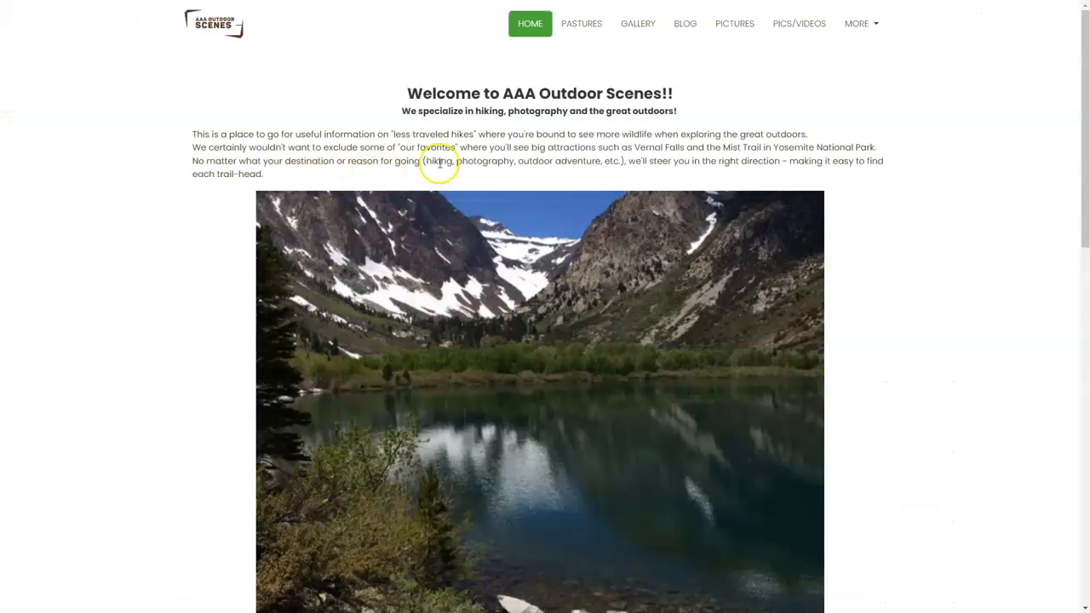
left_click(686, 27)
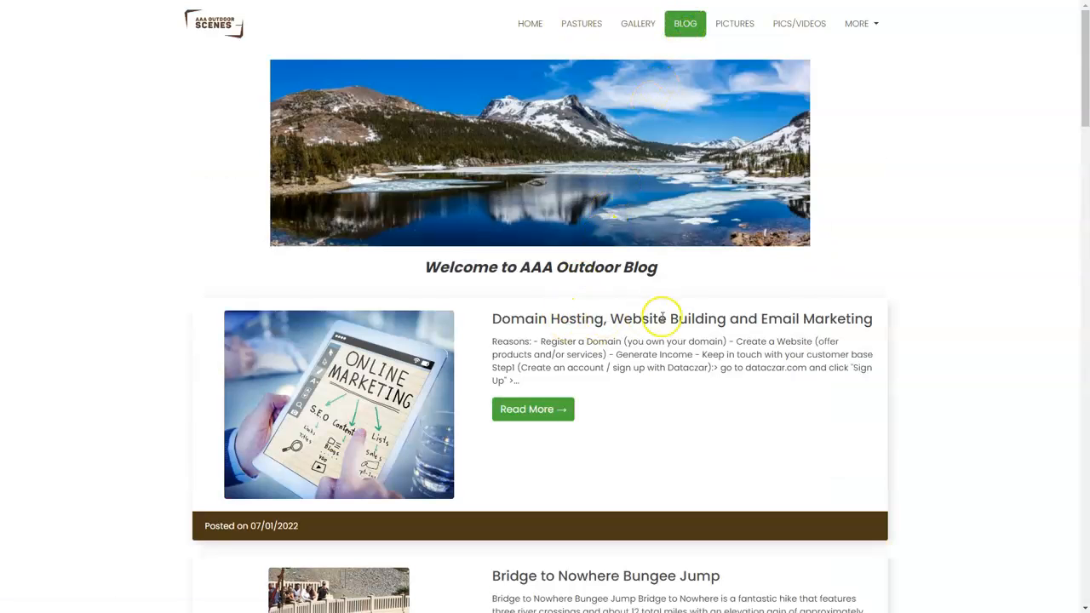
left_click(528, 409)
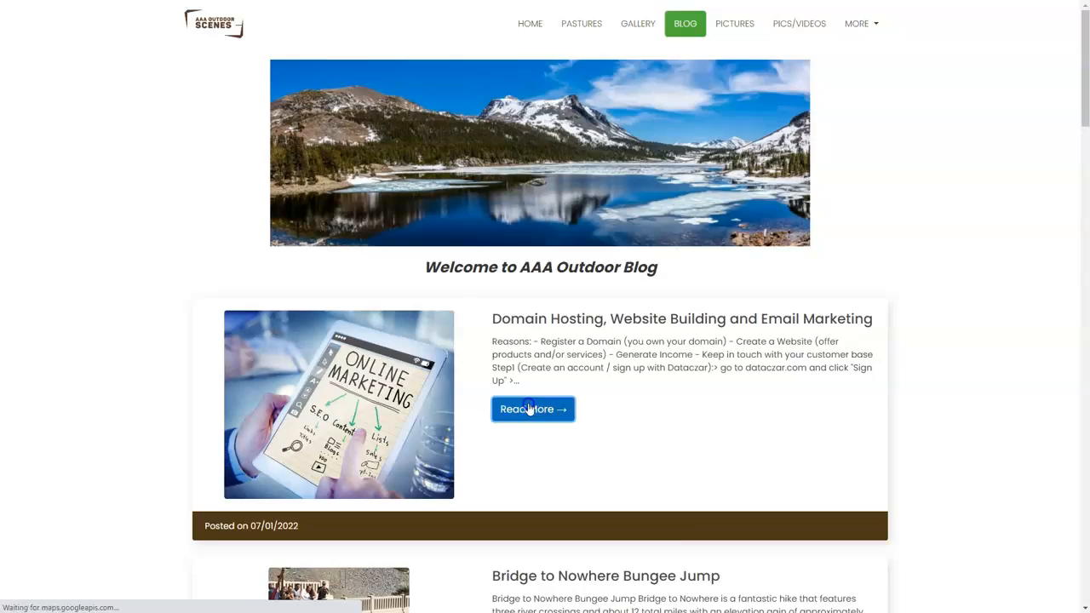
Step: Highlight the four lines under "Reasons" in the blog post, from registering a domain to keeping in touch with customers
scroll(499, 304, "down", 5)
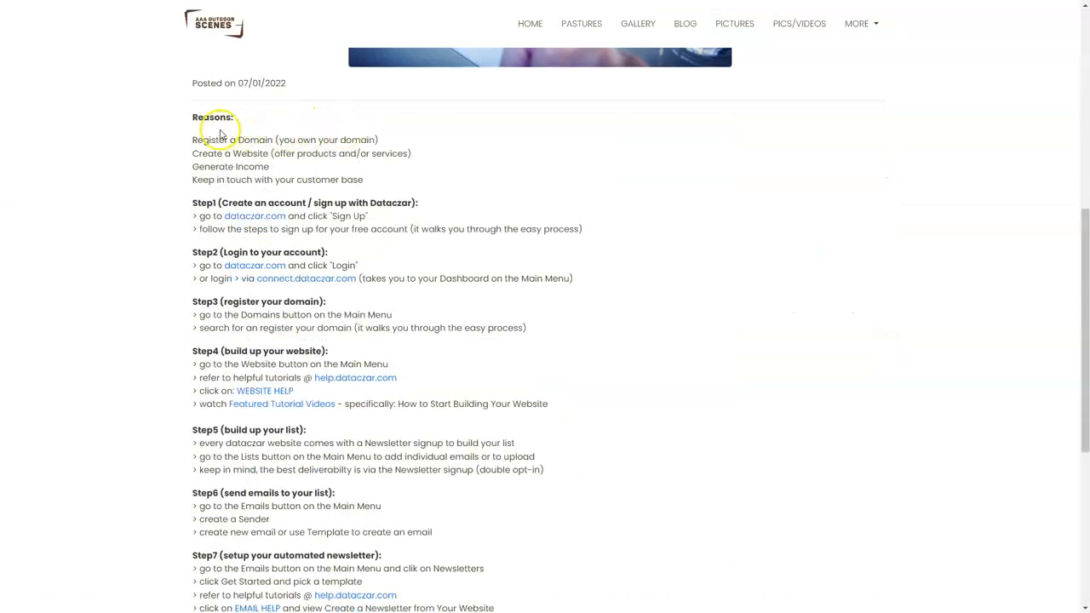
left_click_drag(189, 139, 404, 145)
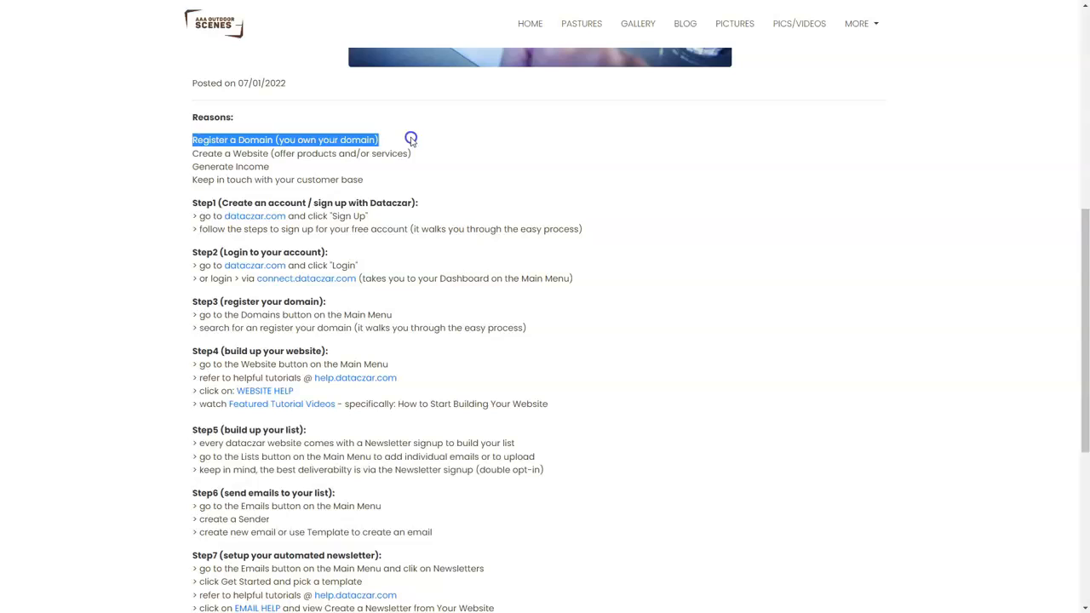
left_click_drag(411, 141, 423, 151)
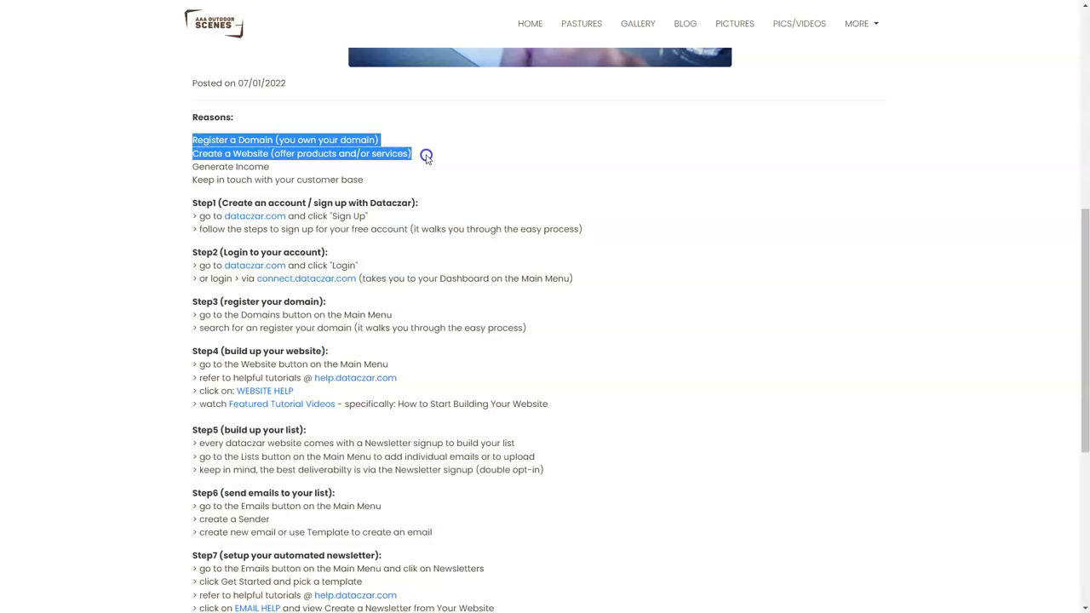
left_click_drag(425, 157, 438, 183)
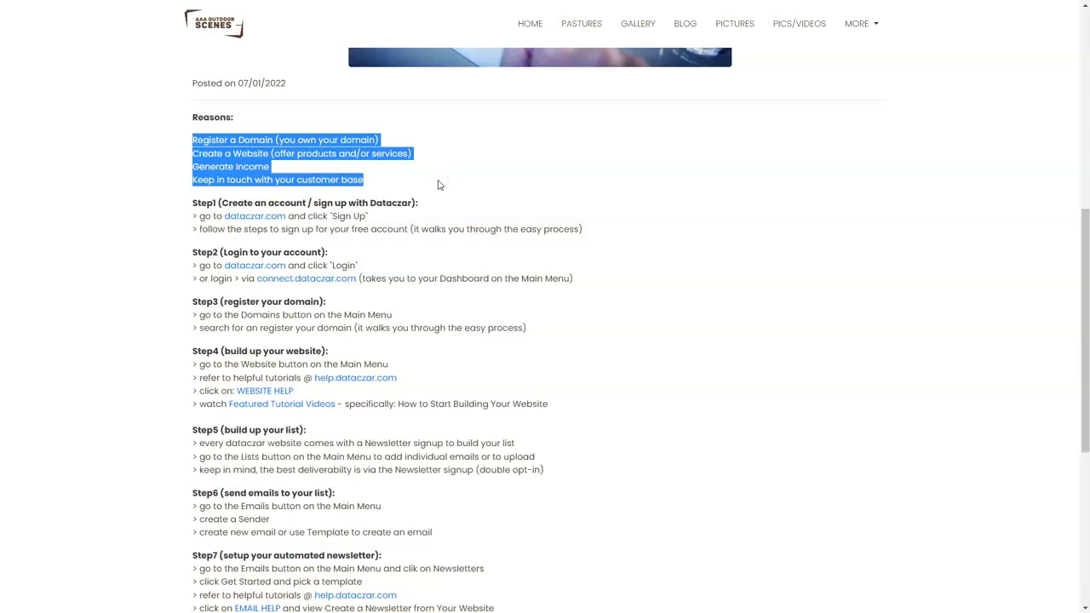
left_click(439, 184)
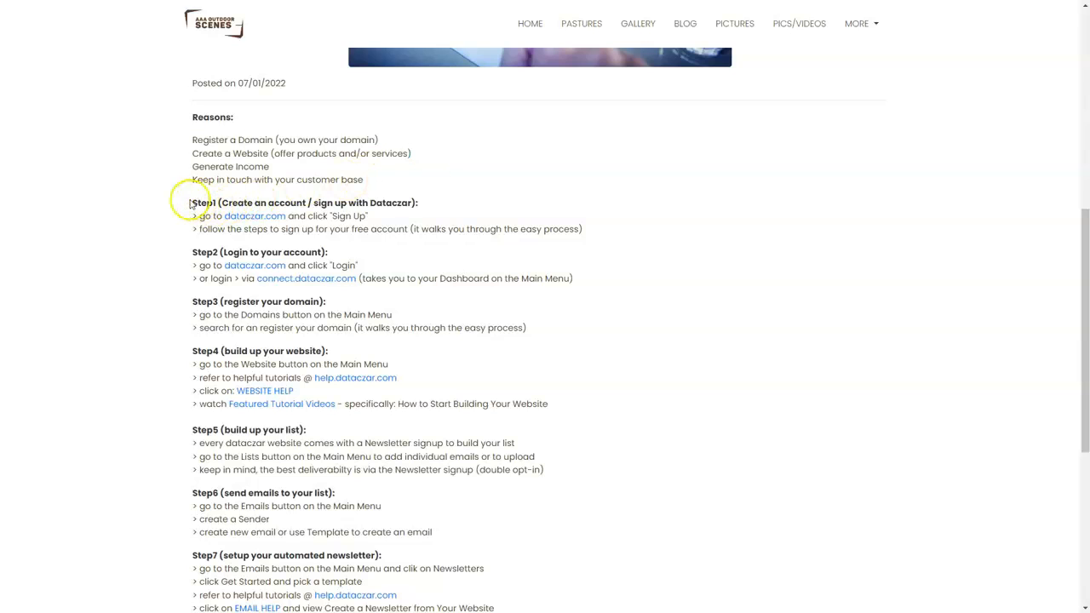
Step: Highlight Step1 to Step7 in the blog post and review the article from its header to the newsletter sign-up footer
left_click_drag(193, 201, 573, 482)
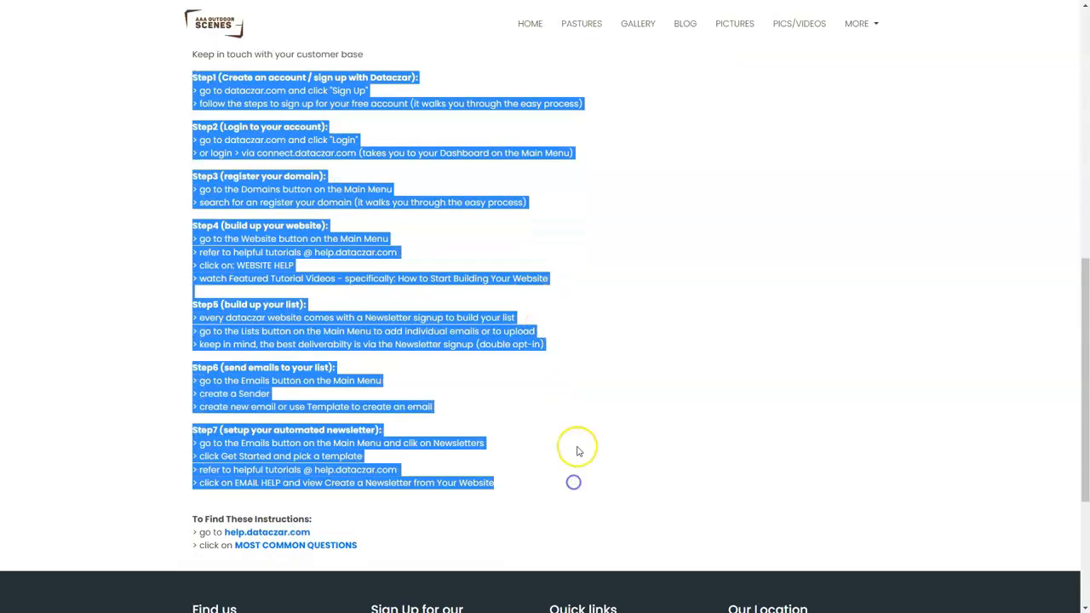
left_click(600, 307)
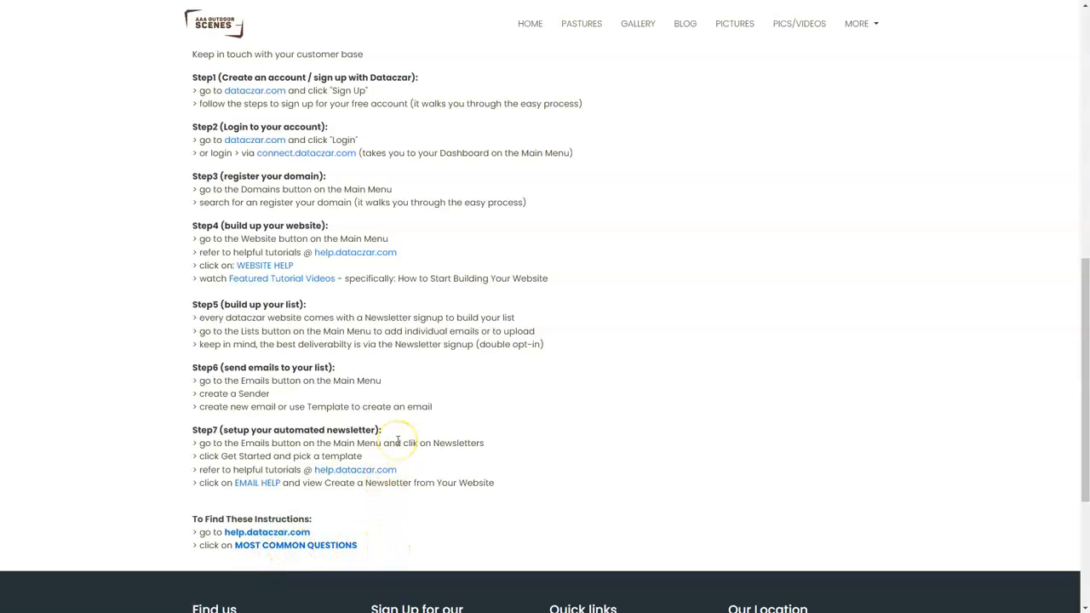
scroll(393, 436, "up", 6)
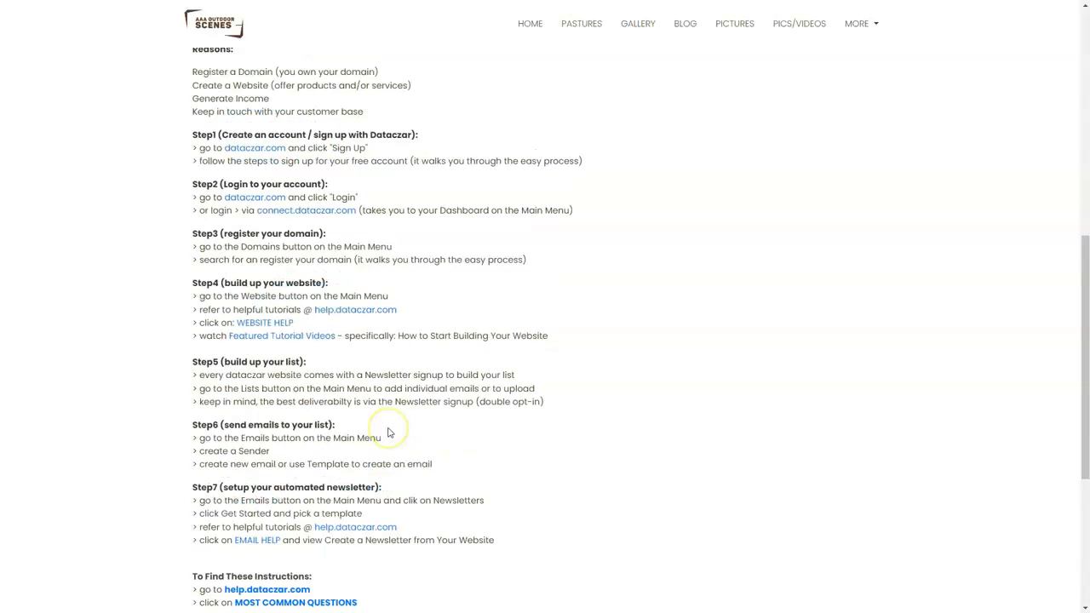
scroll(388, 431, "up", 2)
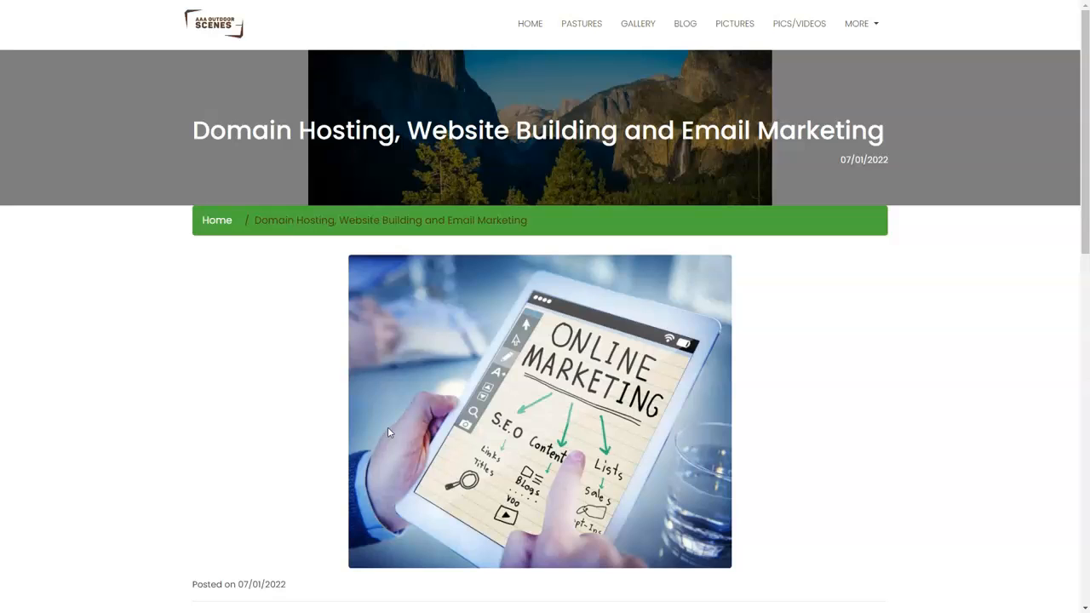
scroll(387, 430, "down", 8)
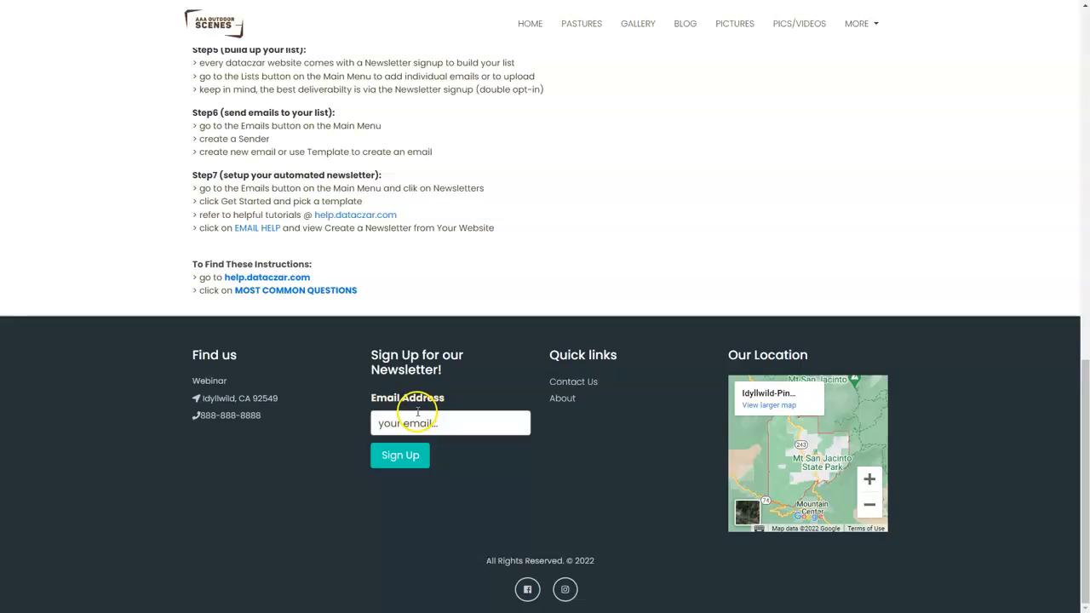
scroll(437, 365, "up", 15)
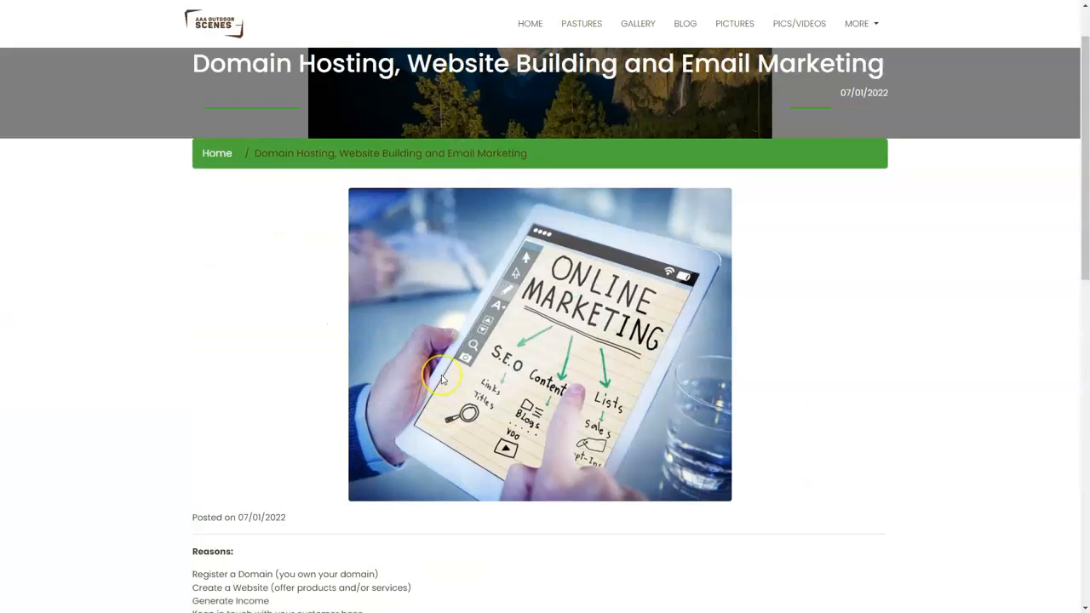
left_click(442, 379)
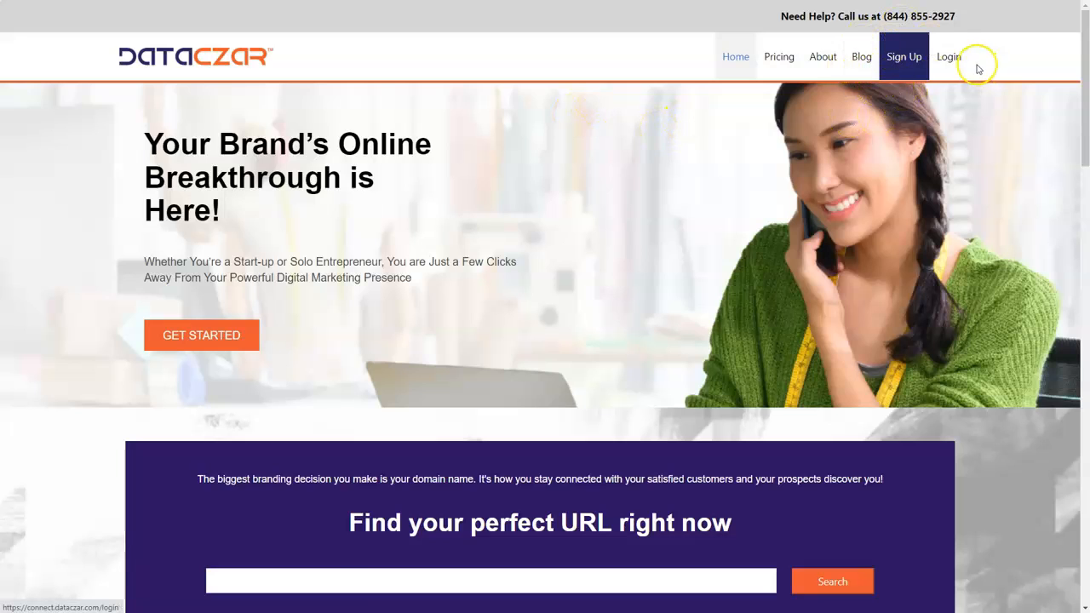
Step: Return to the account dashboard and search the domain registration page for aaaoutdoorscenes.com
left_click(945, 57)
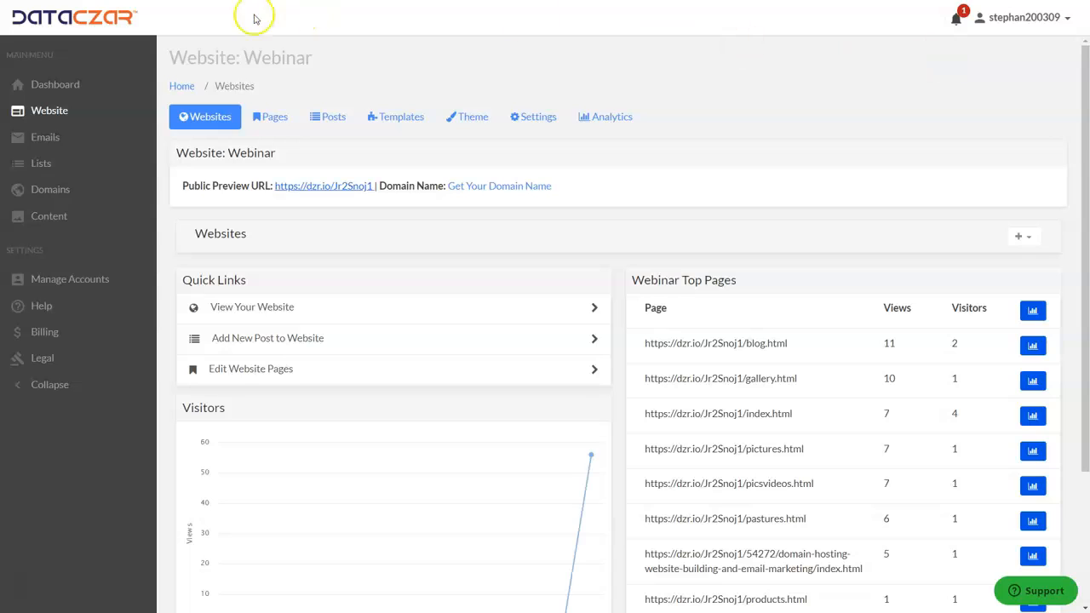
left_click(58, 88)
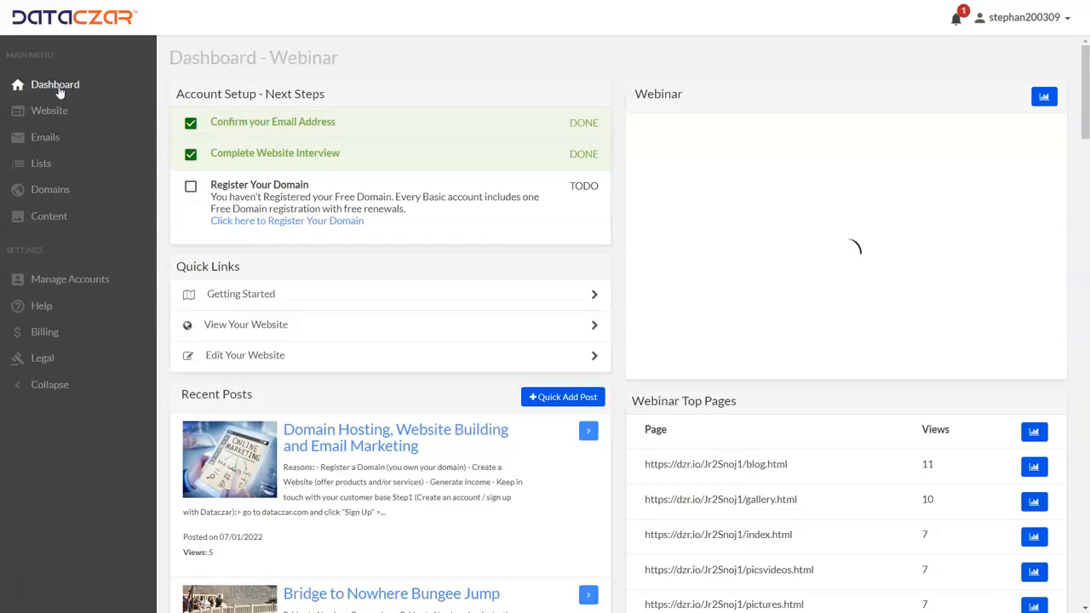
left_click(44, 191)
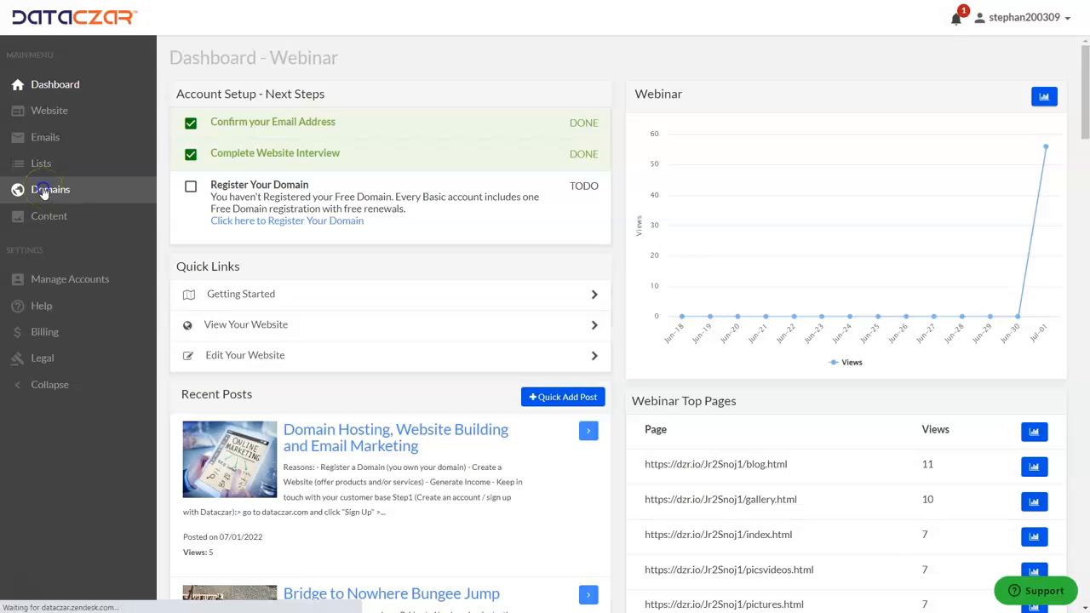
left_click(393, 157)
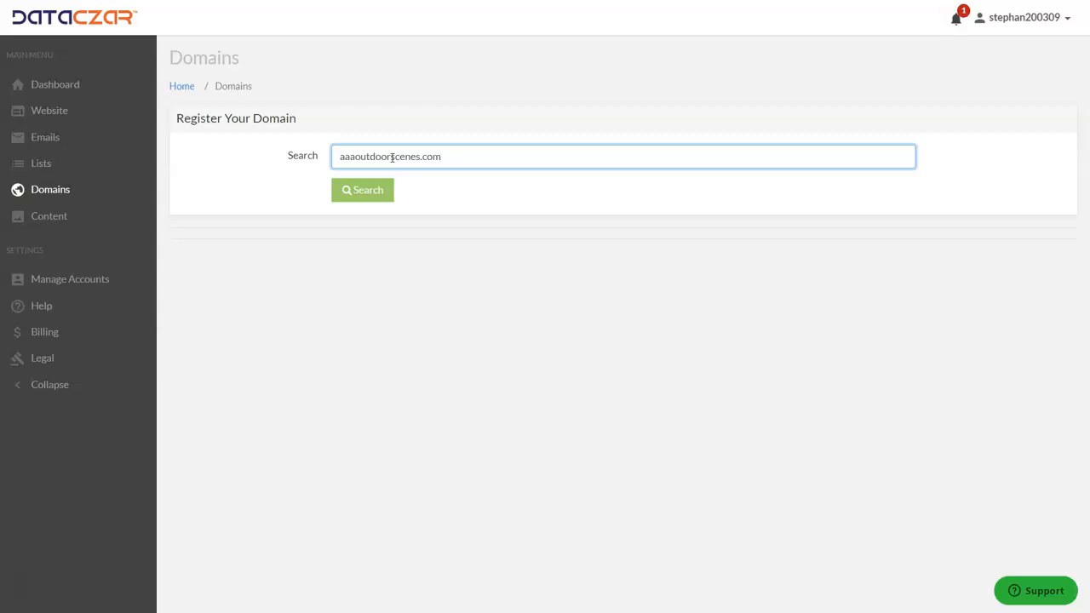
left_click(378, 189)
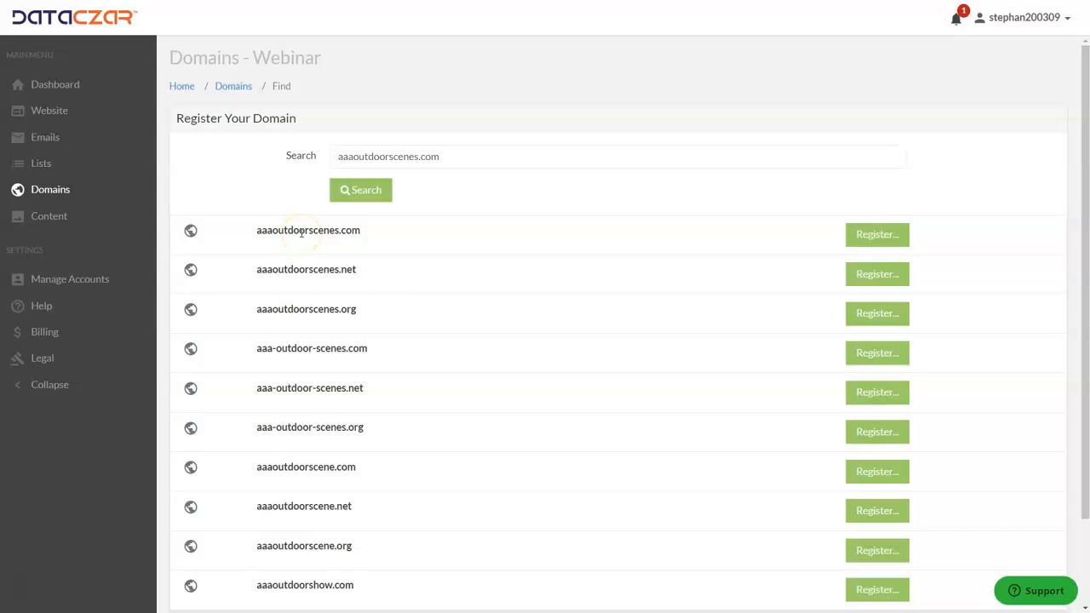
Step: Open the registration page for aaaoutdoorscenes.com and highlight the requested domain name to double-check it
left_click(858, 237)
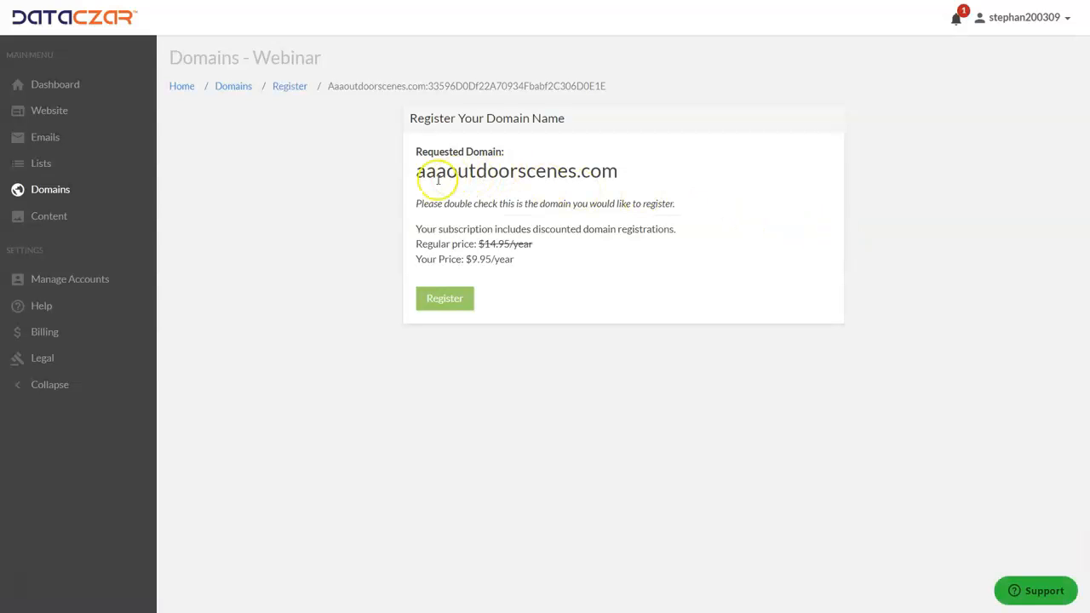
left_click_drag(412, 170, 625, 175)
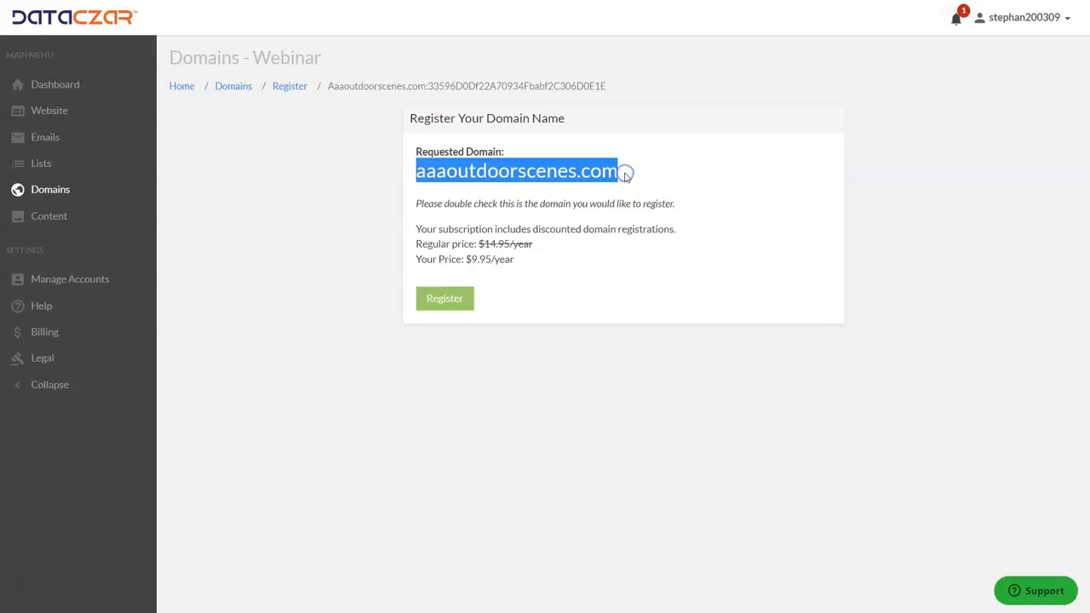
left_click(626, 174)
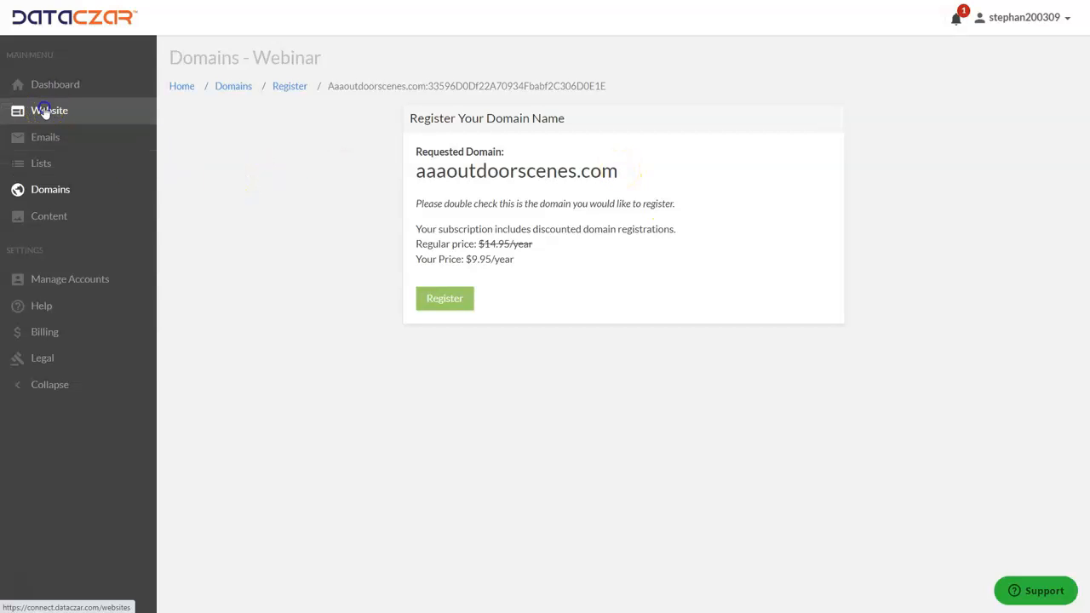
Step: Look through the Webinar website's overview, its menu pages and its list of posts
left_click(45, 114)
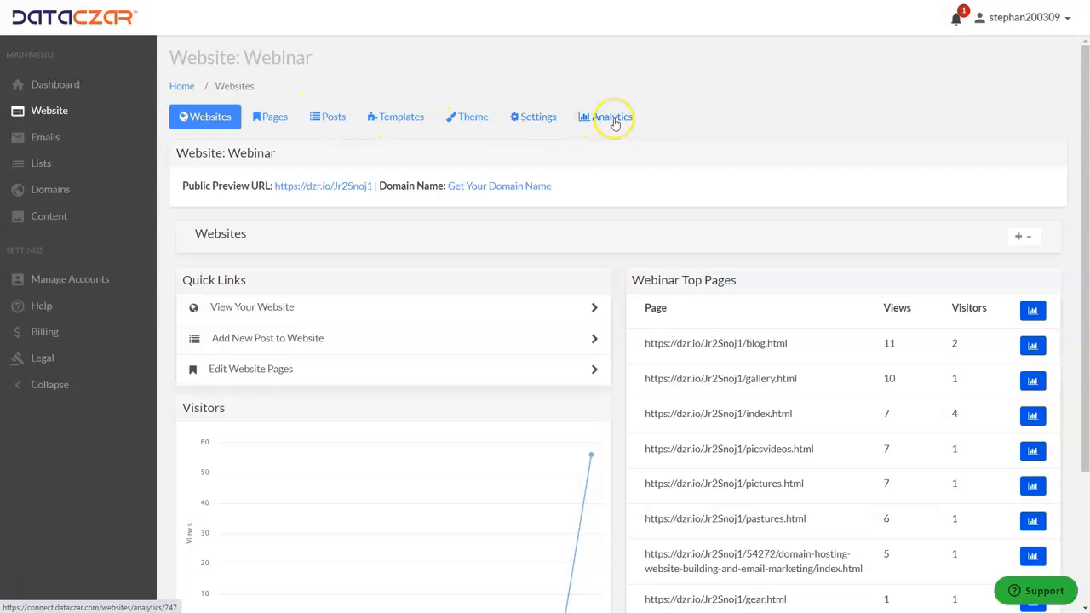
left_click(277, 120)
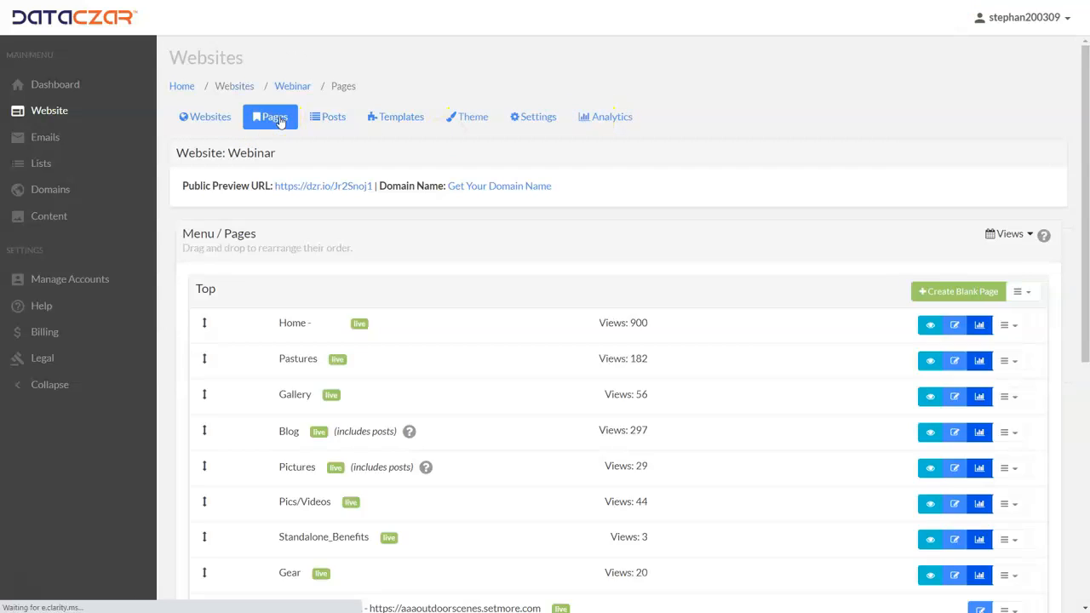
left_click(335, 120)
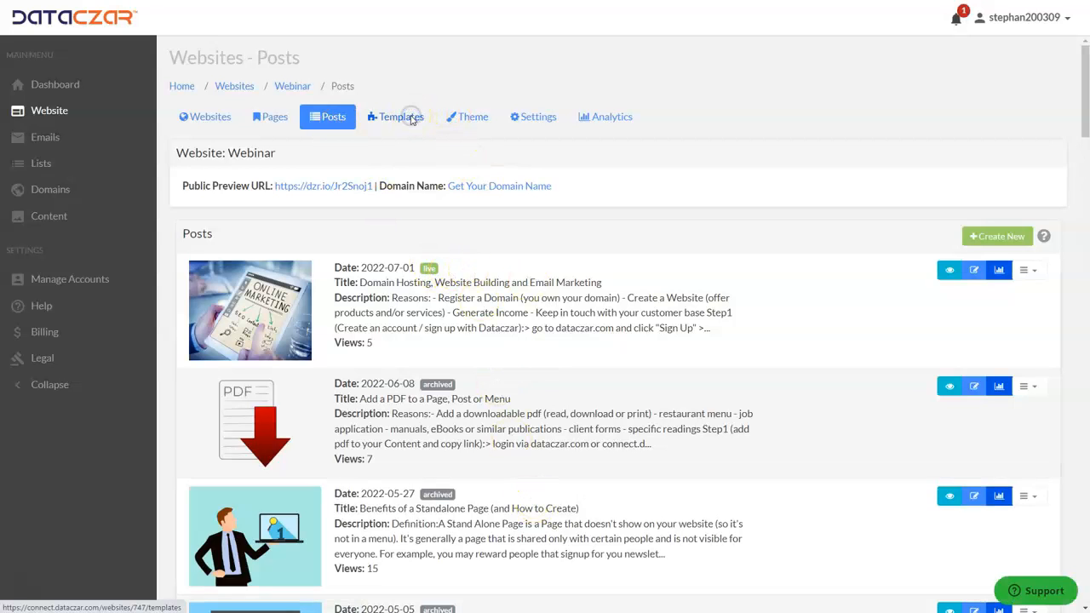
Step: View the new web page templates and check the creation options of the About Simple template
left_click(411, 119)
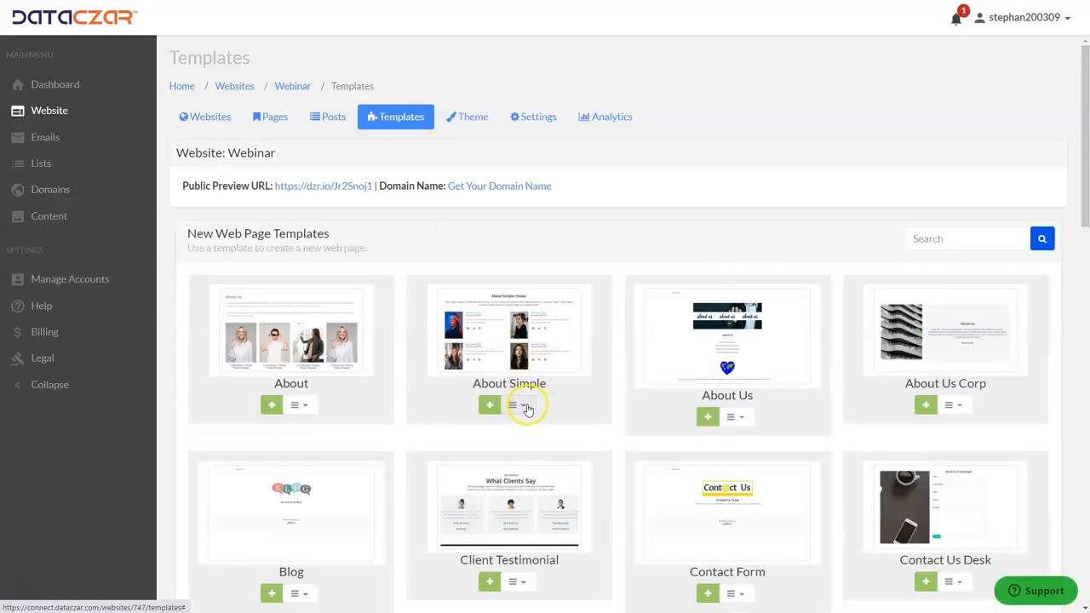
left_click(520, 405)
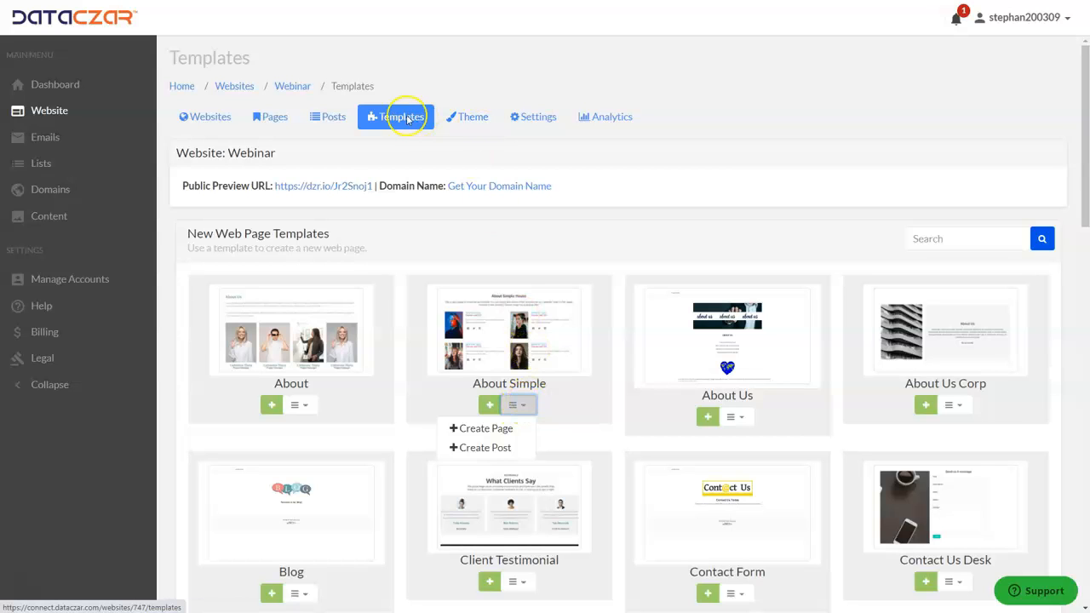
left_click(485, 58)
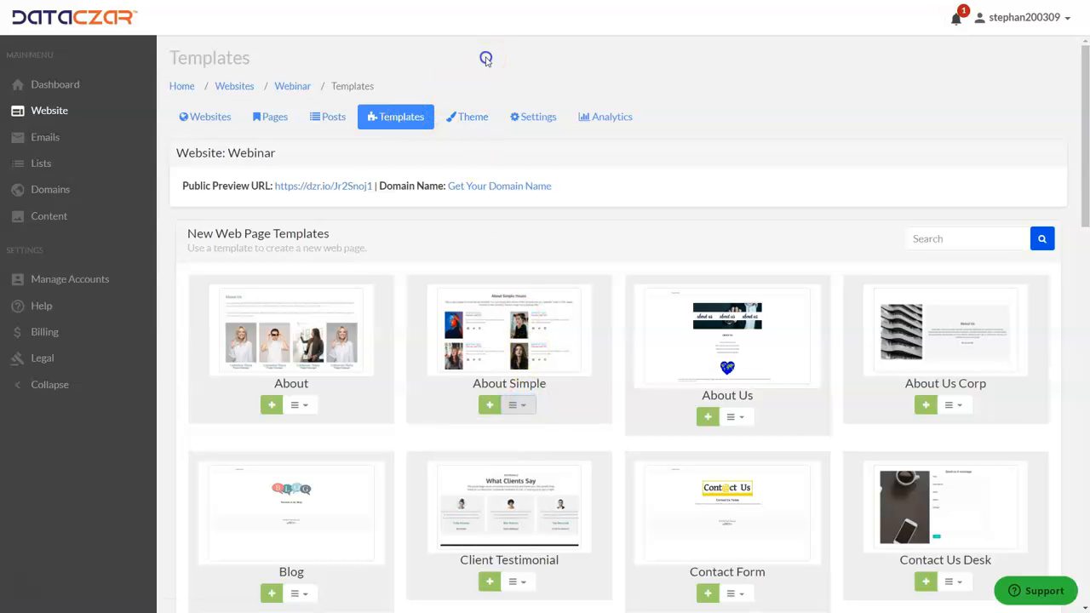
Step: View the Webinar website's theme options and review its business, social link, brand and engagement settings
left_click(481, 119)
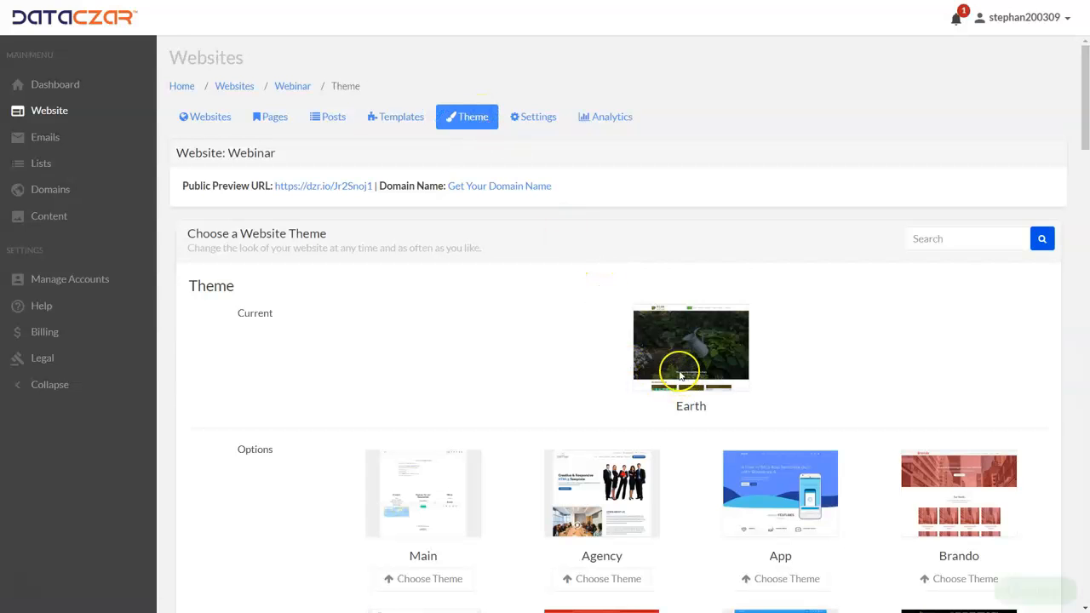
left_click(537, 119)
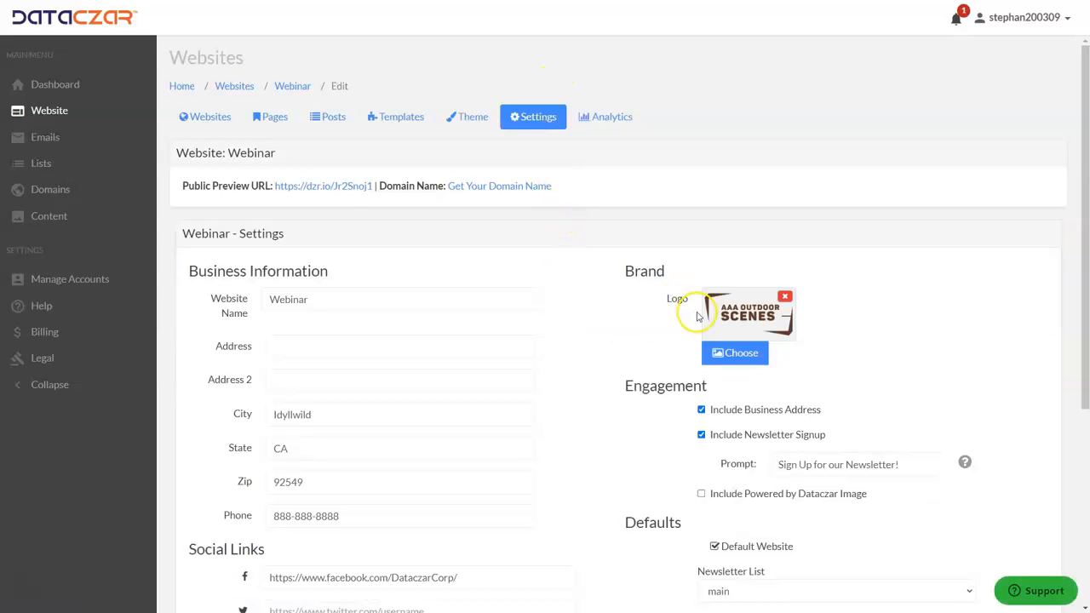
scroll(639, 348, "down", 2)
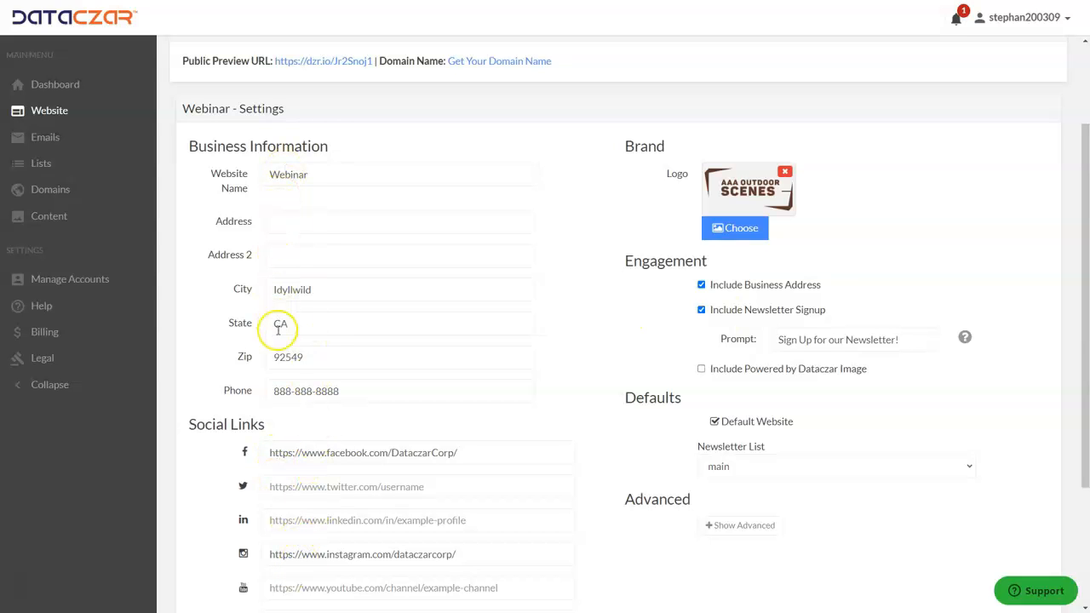
scroll(369, 364, "up", 3)
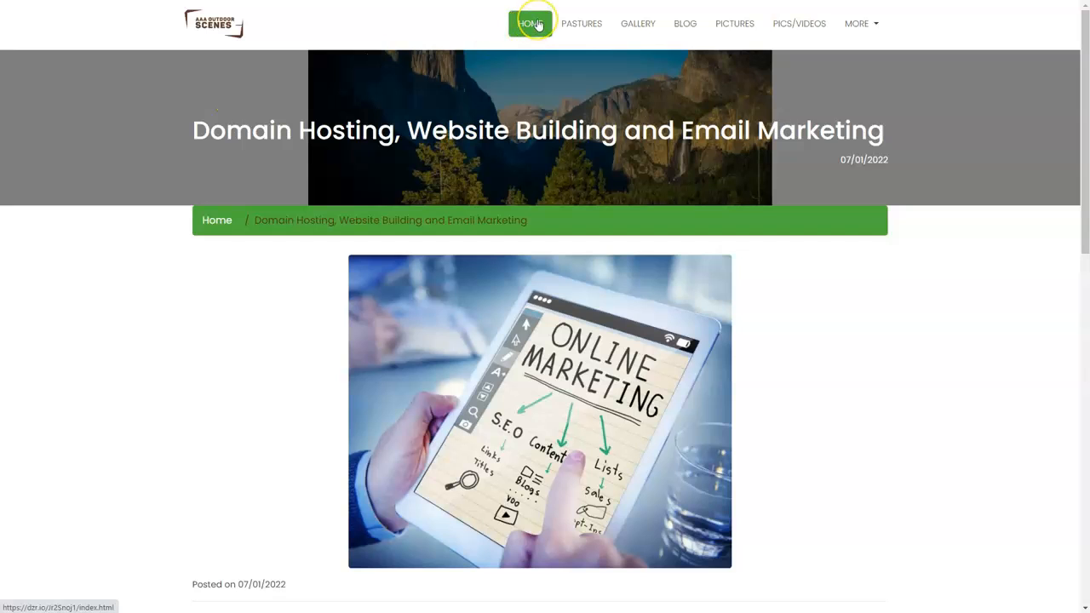
Step: Visit the Gallery, Blog and Pictures pages of the published AAA Outdoor Scenes website
left_click(653, 28)
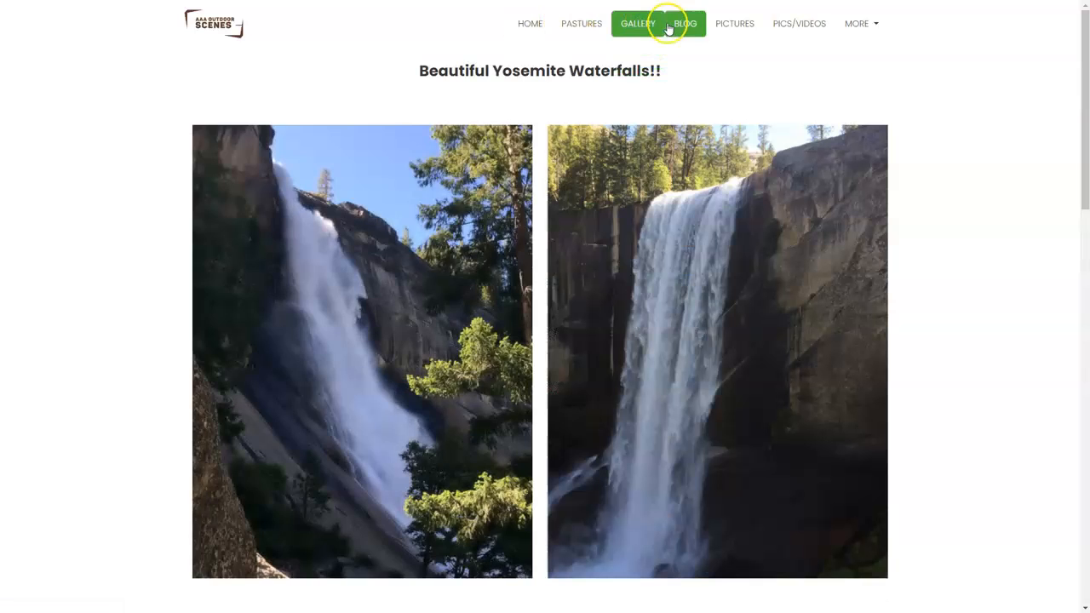
left_click(691, 30)
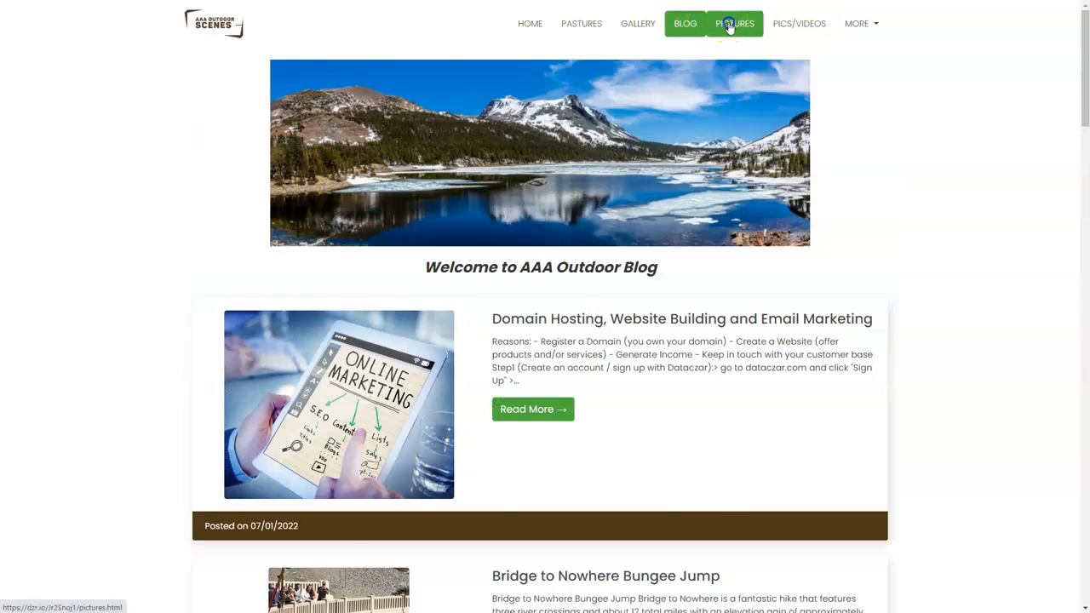
left_click(729, 28)
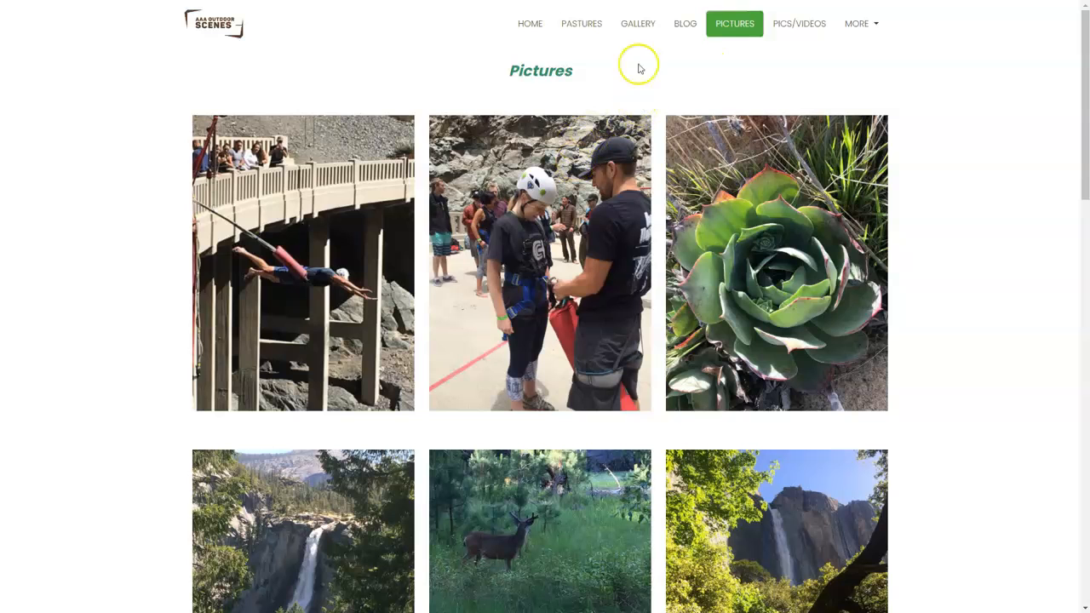
Step: Return to the AAA Outdoor Blog page and look through its list of posts
left_click(681, 31)
scroll(608, 250, "down", 7)
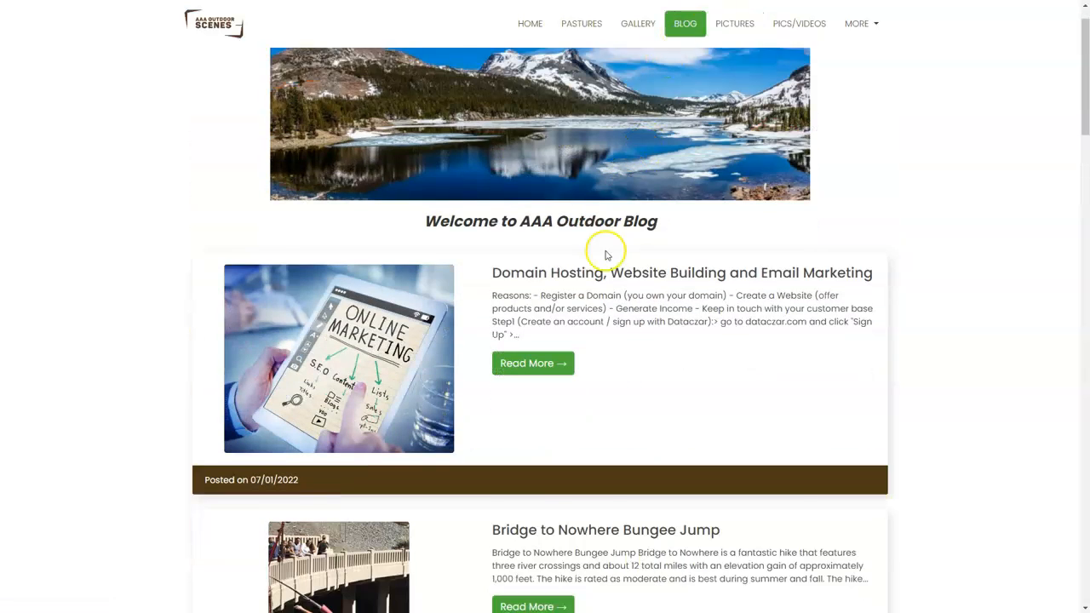
scroll(597, 259, "down", 2)
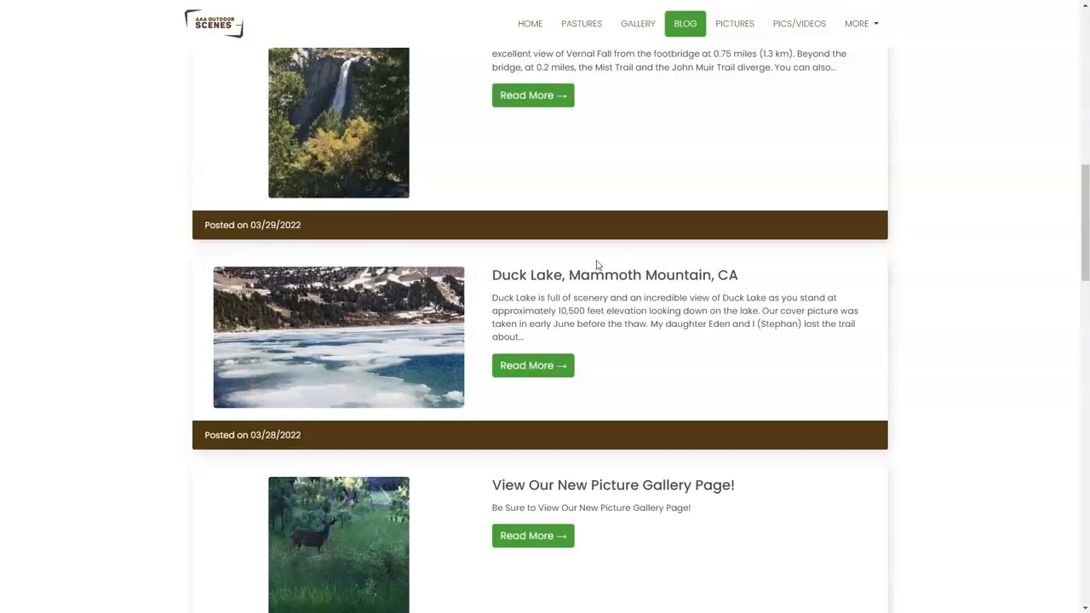
scroll(597, 265, "up", 3)
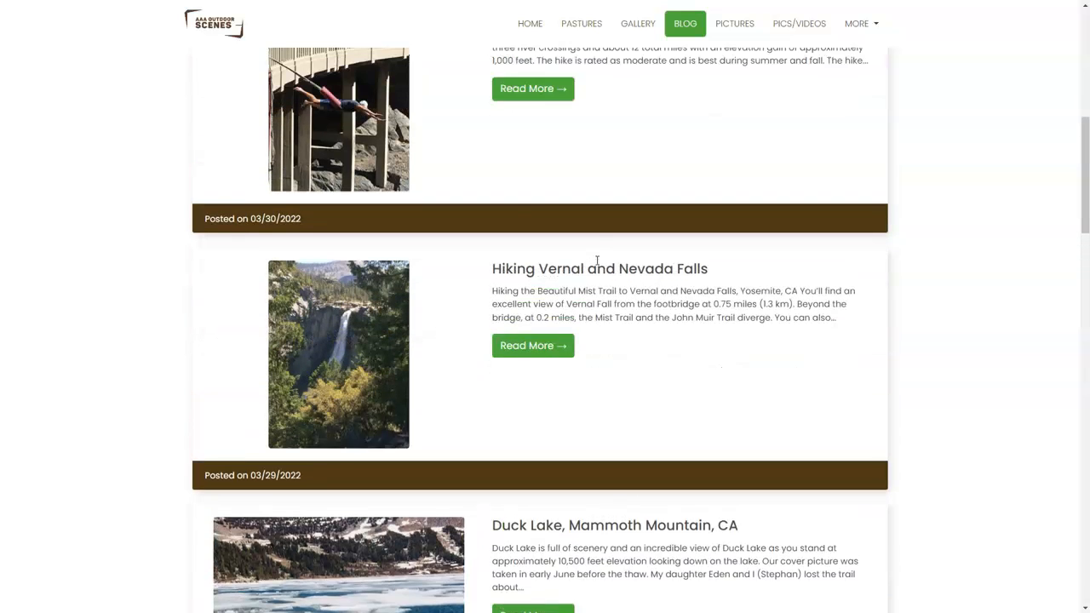
scroll(597, 260, "up", 5)
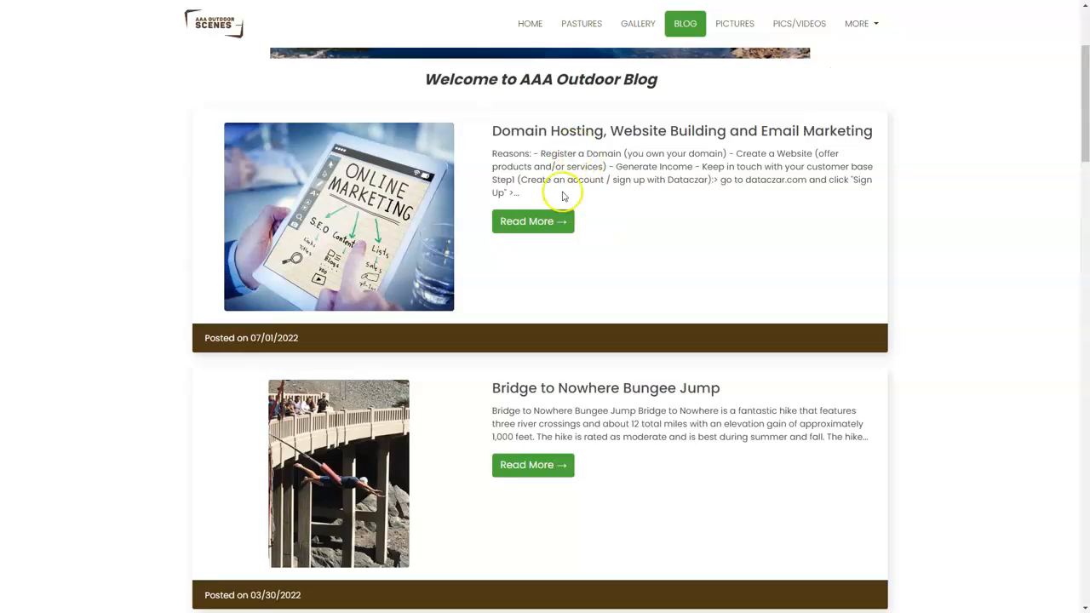
scroll(536, 302, "down", 5)
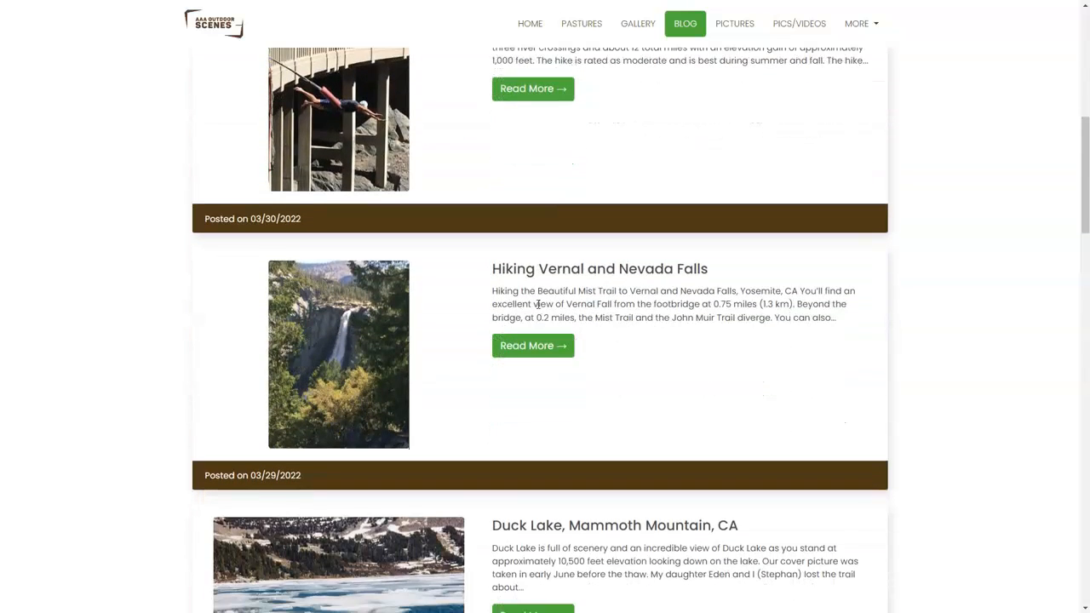
Step: Go to the blog page's footer and highlight the newsletter sign-up heading and email address label
scroll(538, 304, "down", 20)
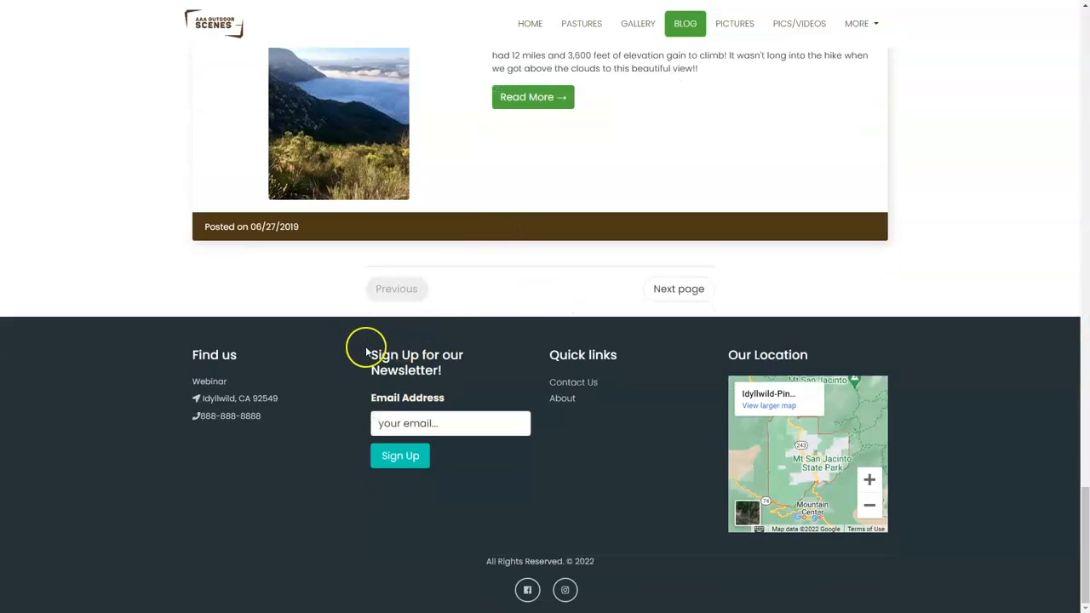
left_click_drag(372, 350, 424, 416)
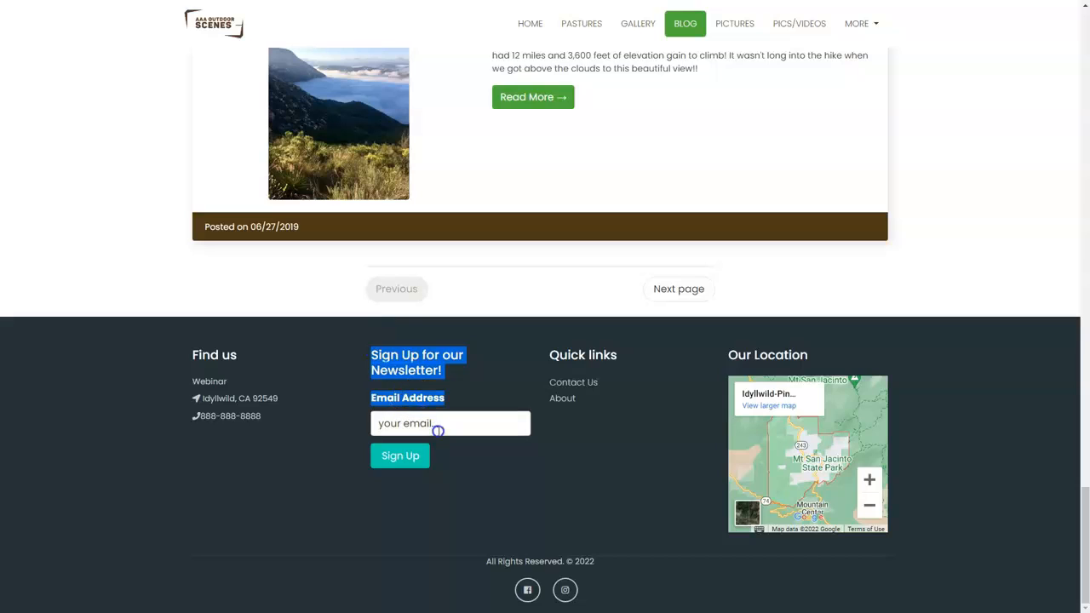
left_click(451, 419)
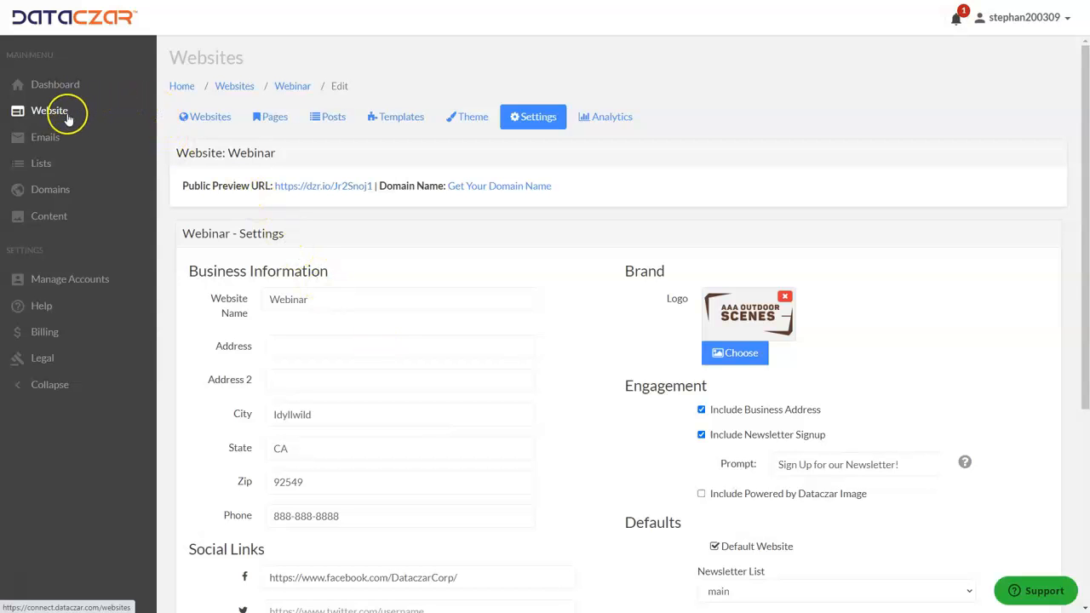
Step: Look at the mailing list's subscribers in Dataczar and open the account's email blasts overview
left_click(41, 163)
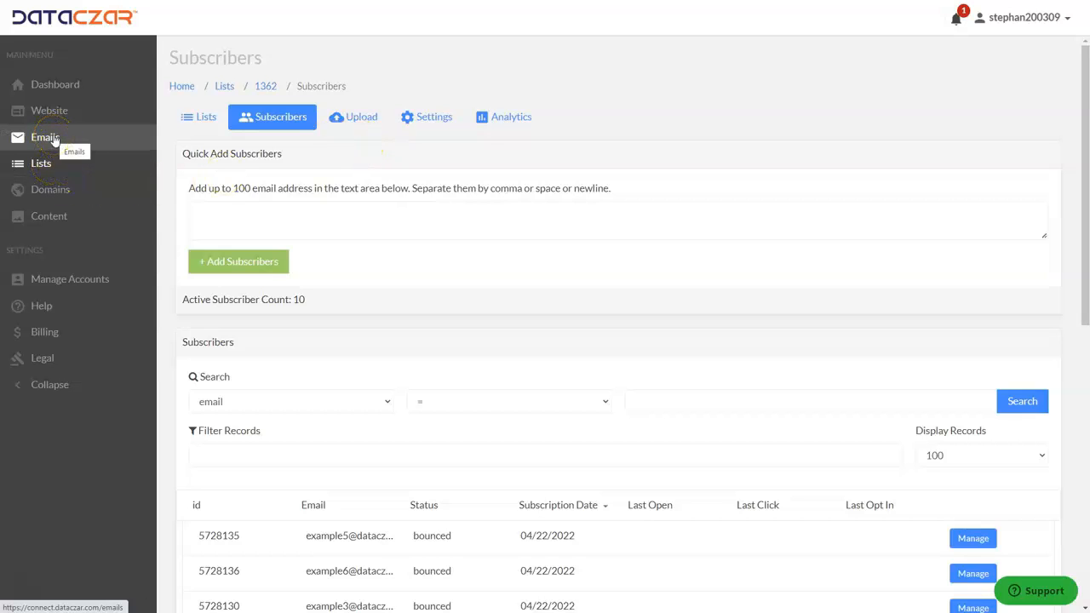
left_click(53, 139)
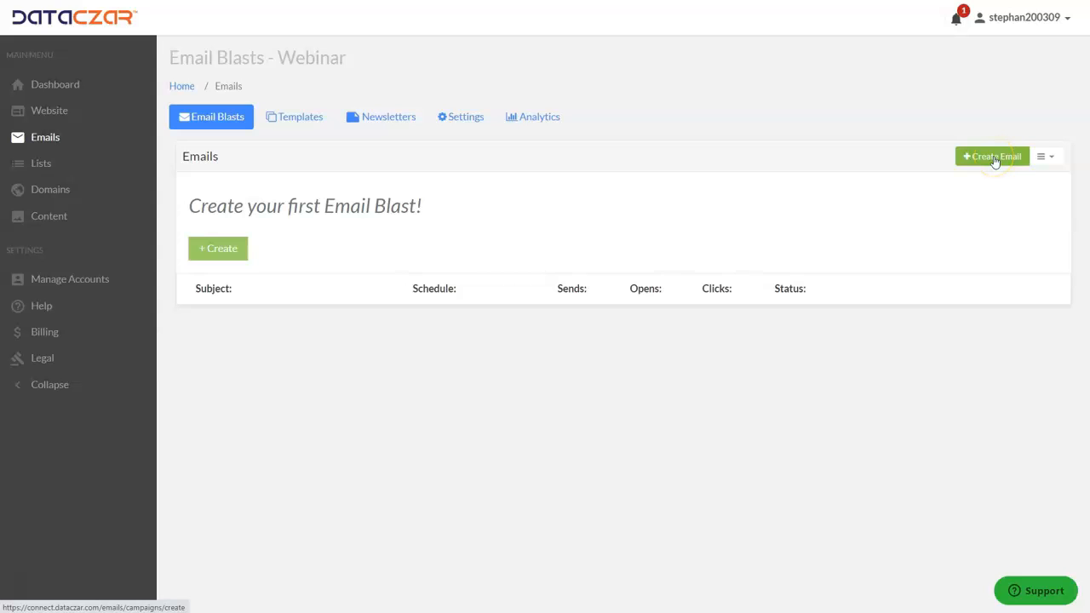
Step: Browse the Dataczar templates available for creating emails
left_click(304, 117)
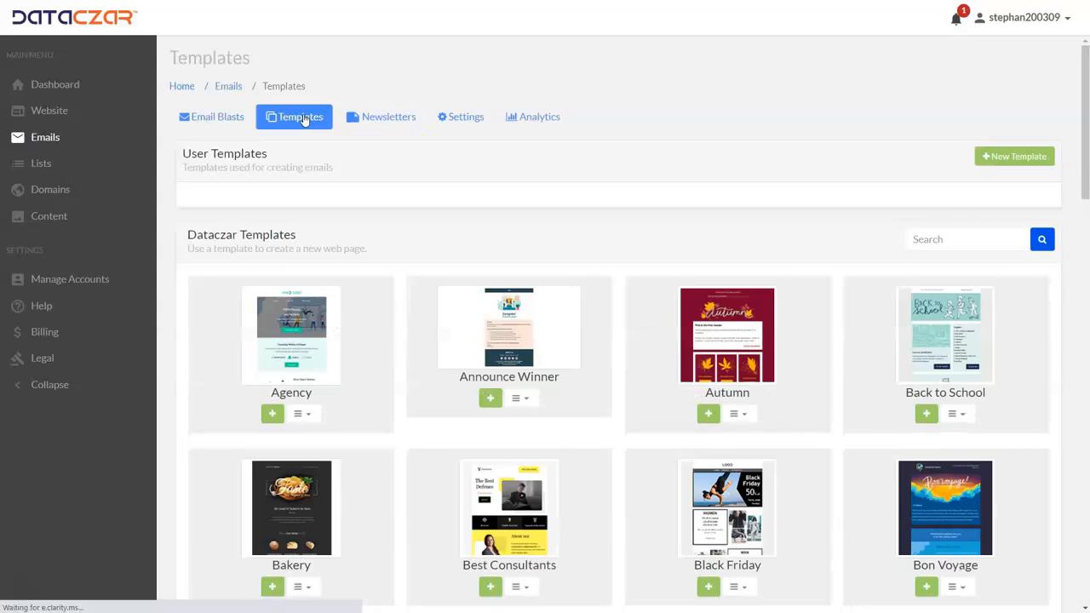
scroll(605, 400, "down", 7)
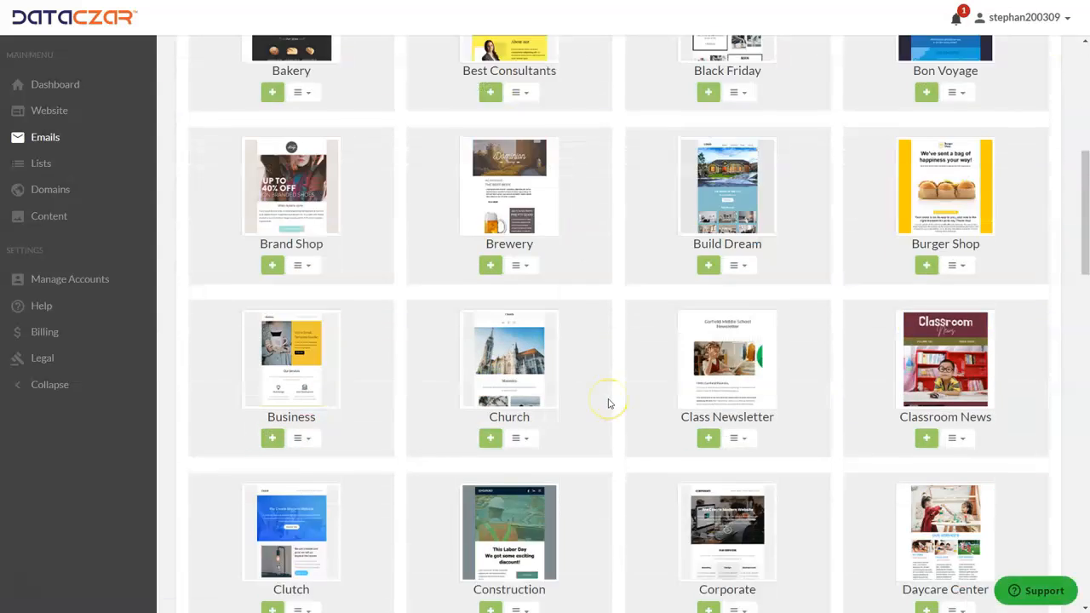
scroll(608, 402, "down", 5)
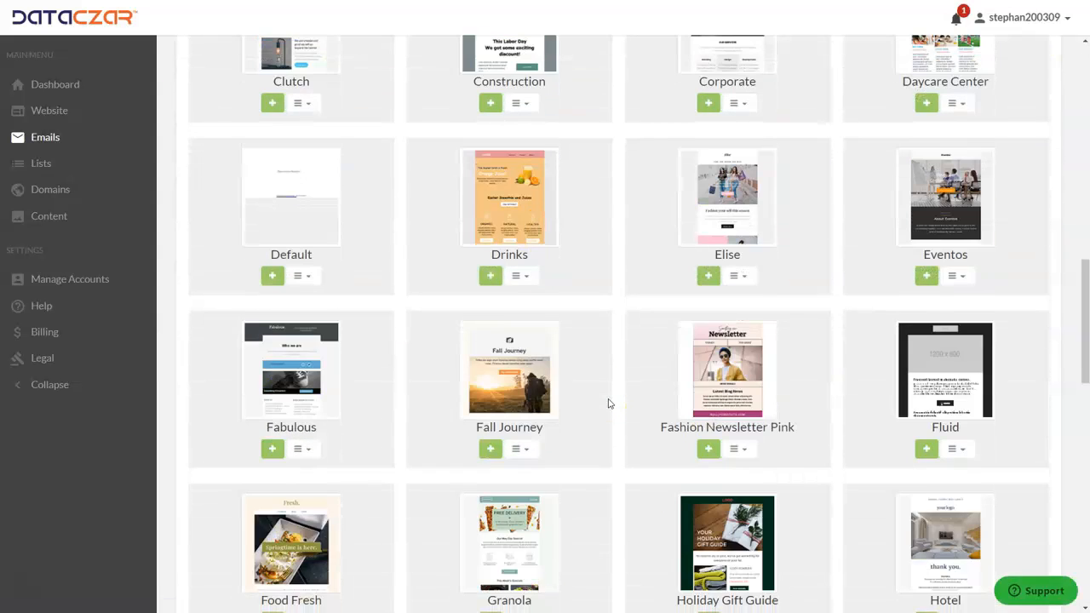
scroll(607, 403, "down", 2)
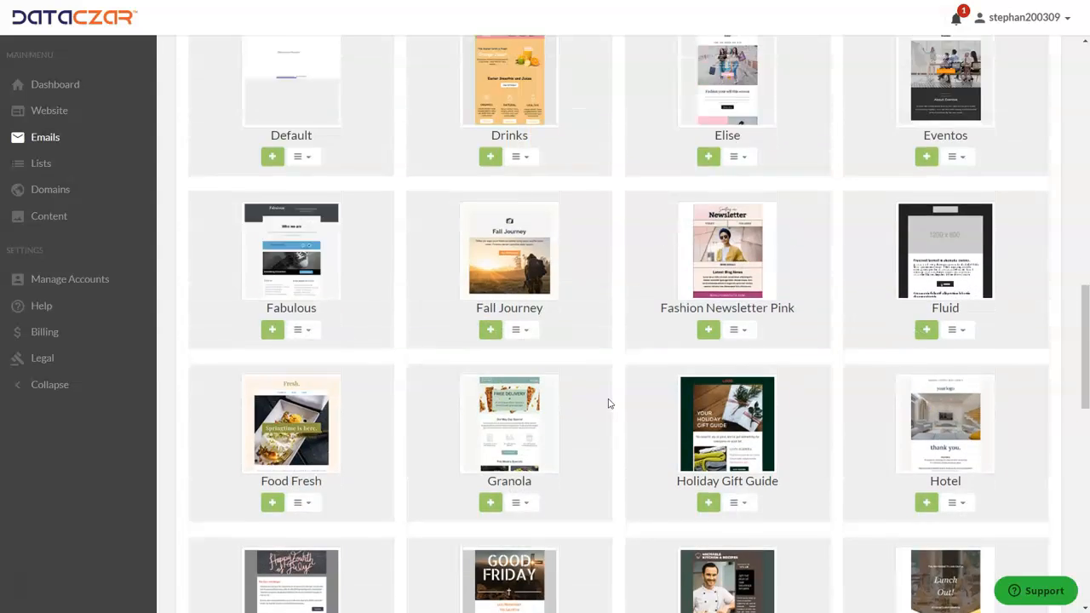
scroll(607, 402, "up", 14)
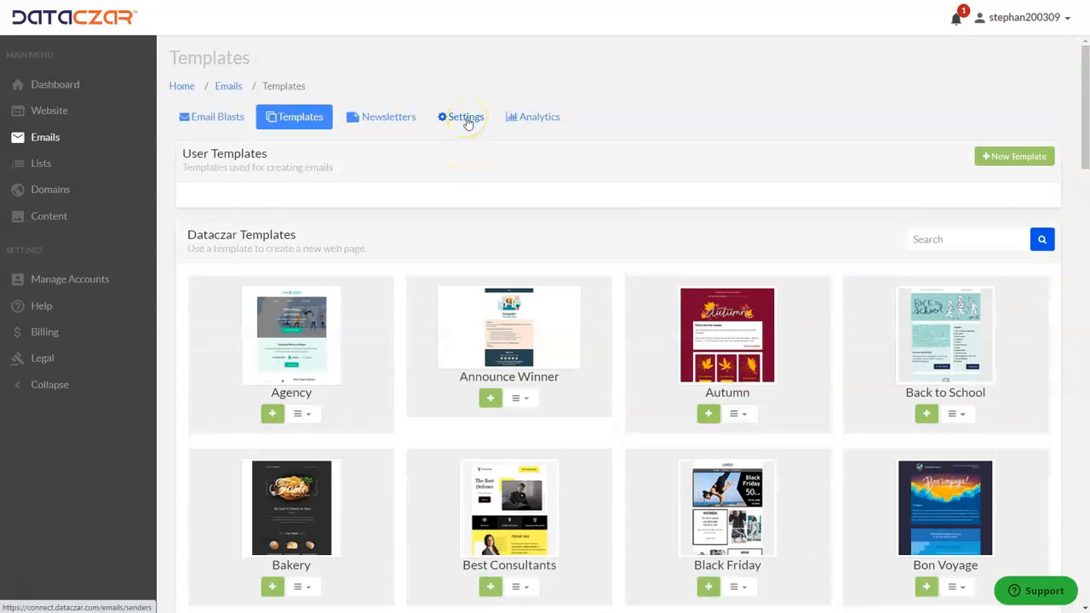
Step: Open the current email sender for editing and review its from name and physical address fields
left_click(467, 119)
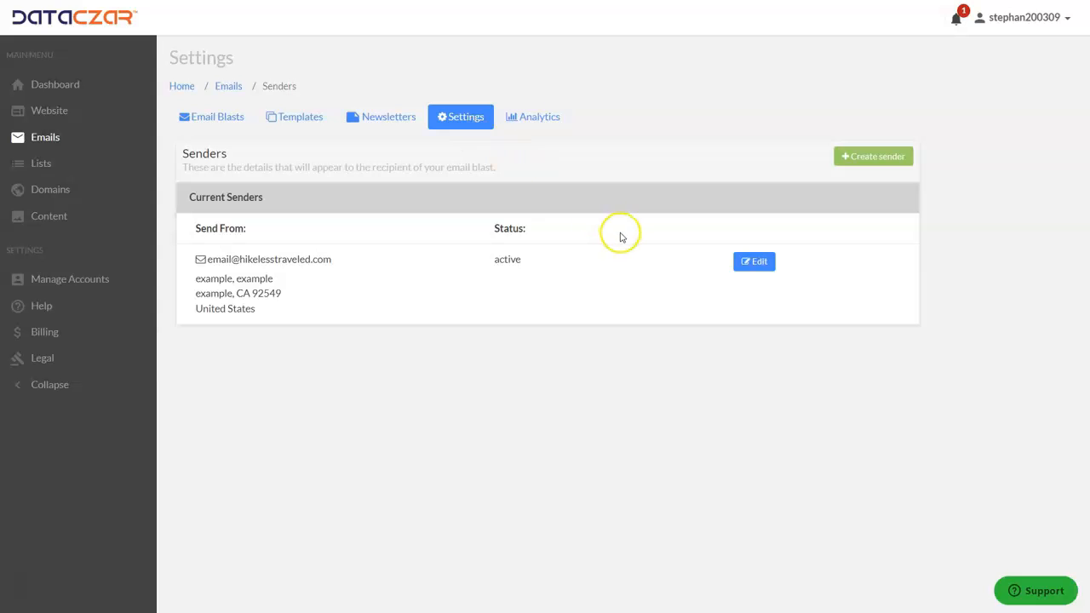
left_click(754, 266)
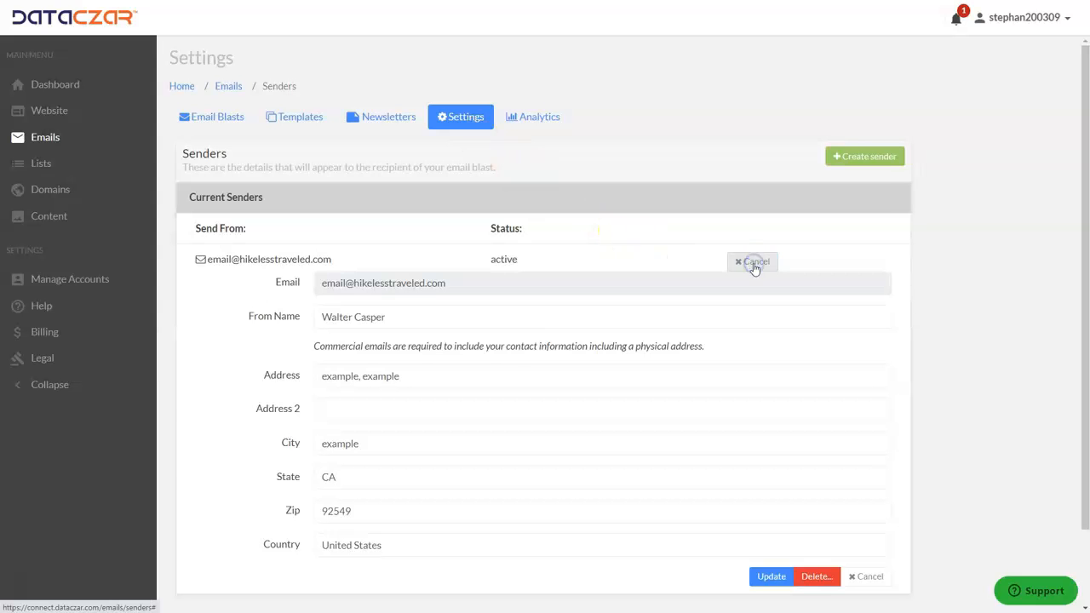
scroll(424, 419, "down", 1)
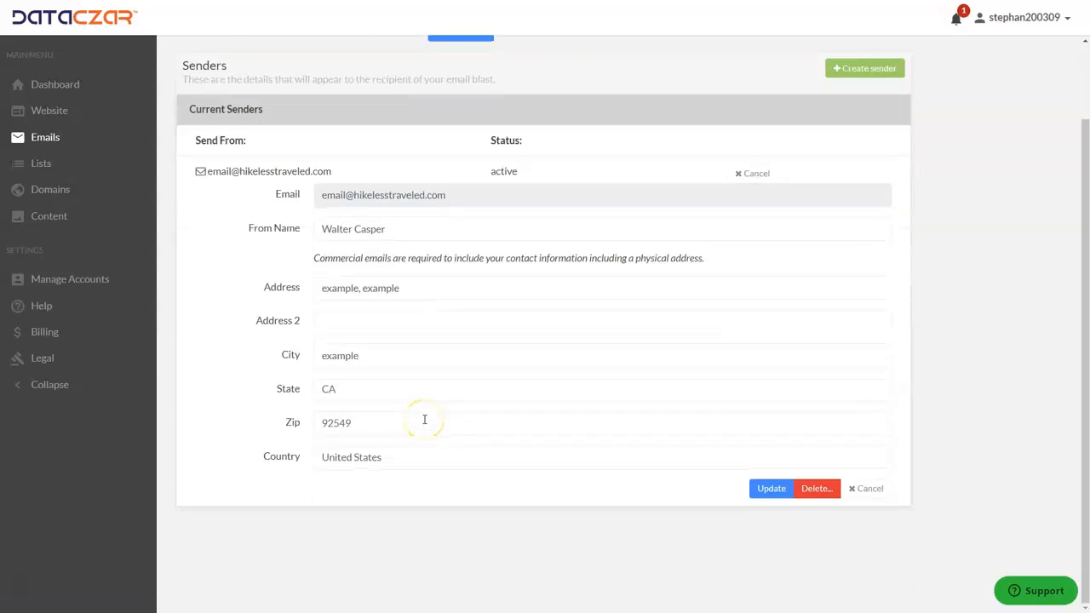
scroll(424, 418, "up", 1)
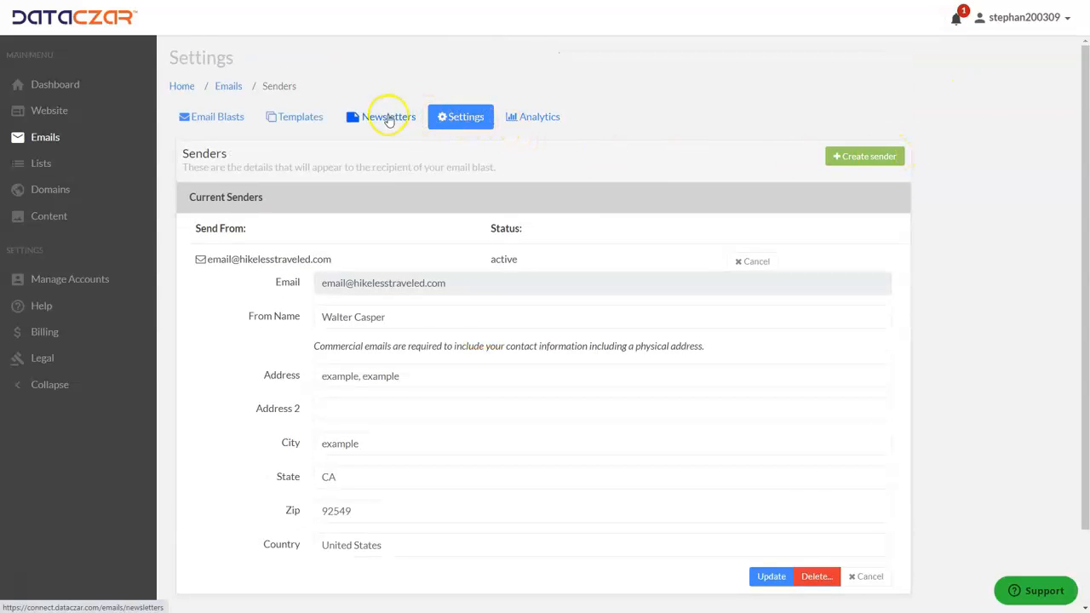
Step: Preview the Webinar newsletter and examine its introduction and post summaries through to the end
left_click(388, 119)
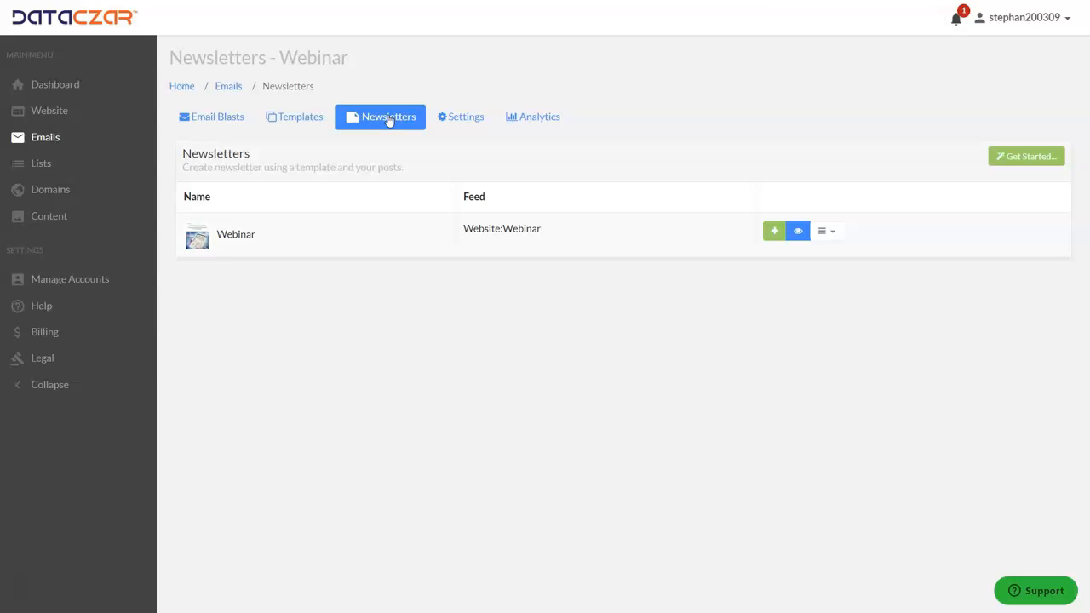
left_click(799, 231)
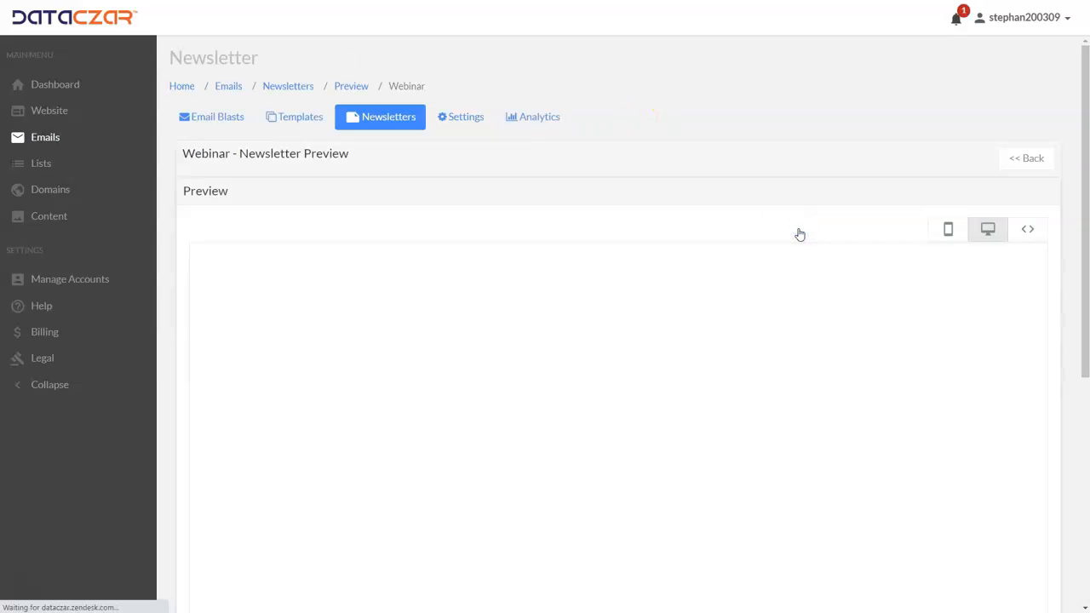
scroll(533, 236, "down", 2)
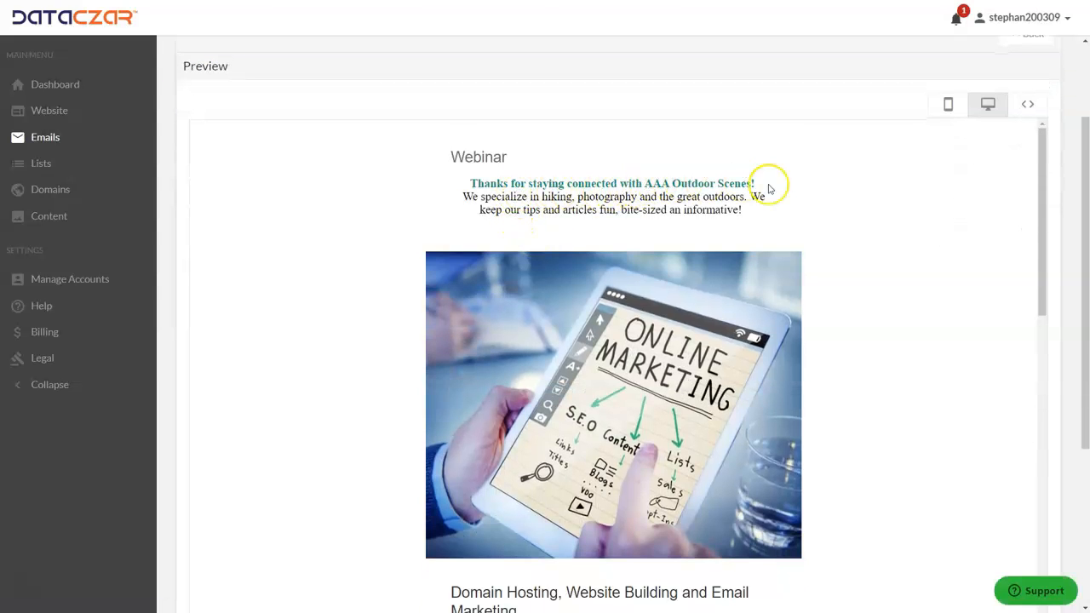
scroll(610, 291, "down", 1)
scroll(609, 291, "down", 2)
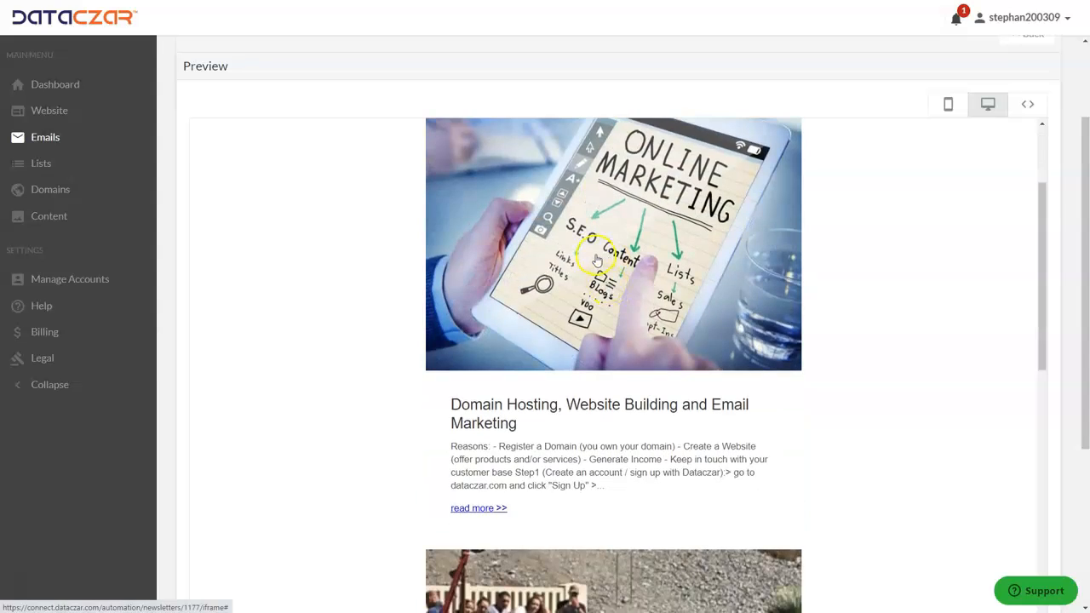
scroll(613, 267, "down", 1)
scroll(606, 274, "up", 1)
scroll(537, 346, "down", 1)
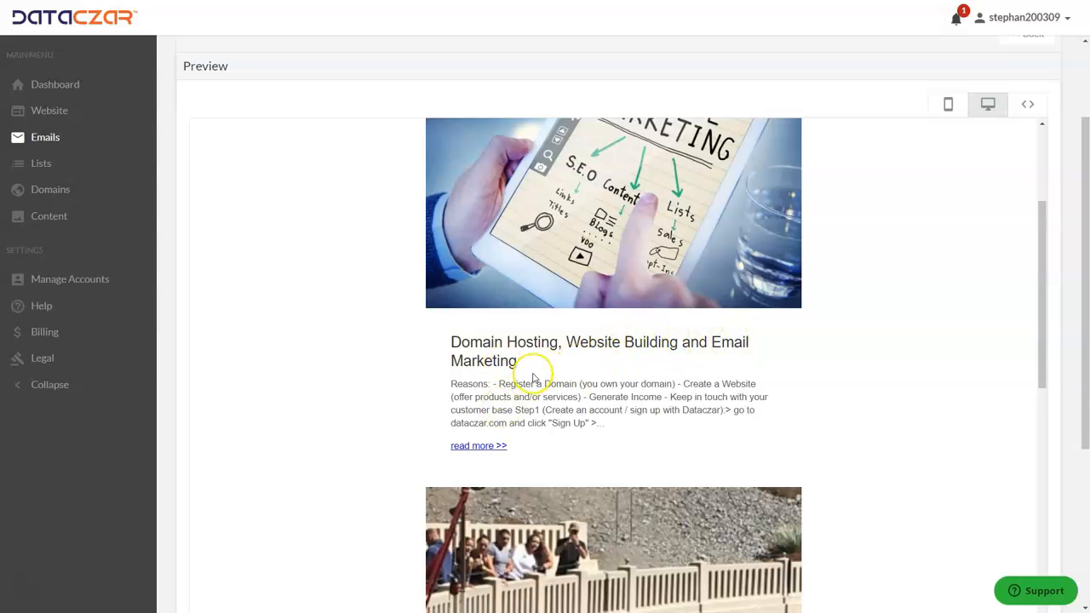
scroll(530, 372, "down", 3)
scroll(527, 348, "down", 5)
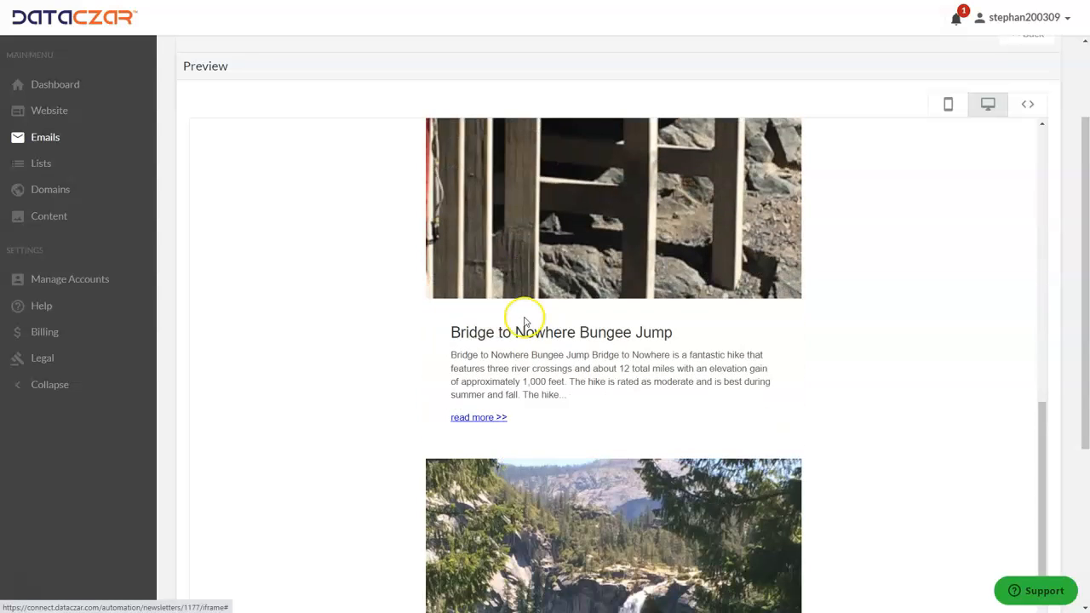
scroll(520, 337, "down", 8)
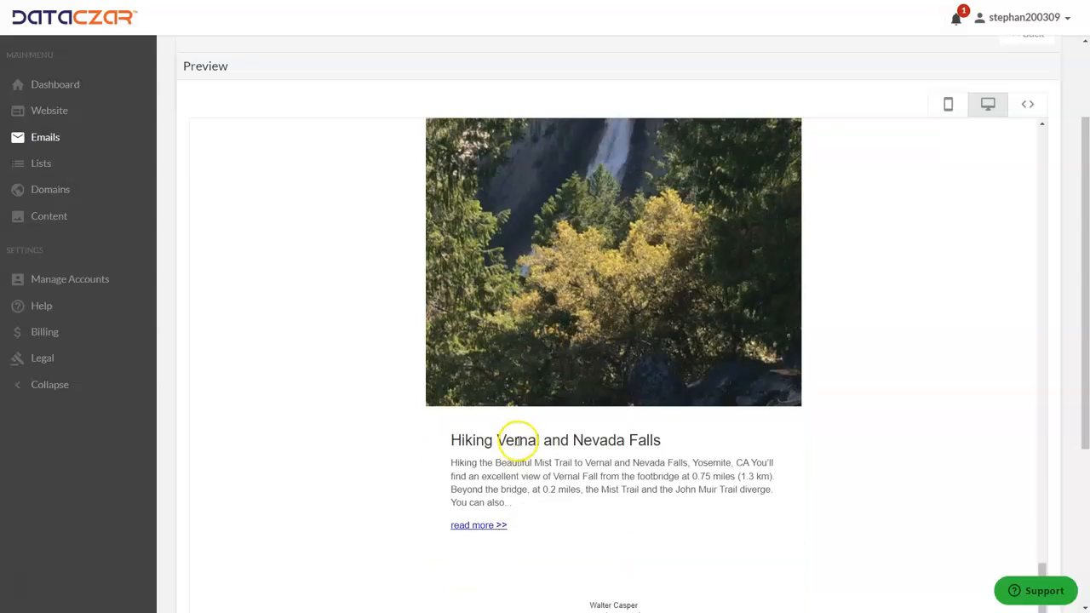
scroll(528, 409, "up", 15)
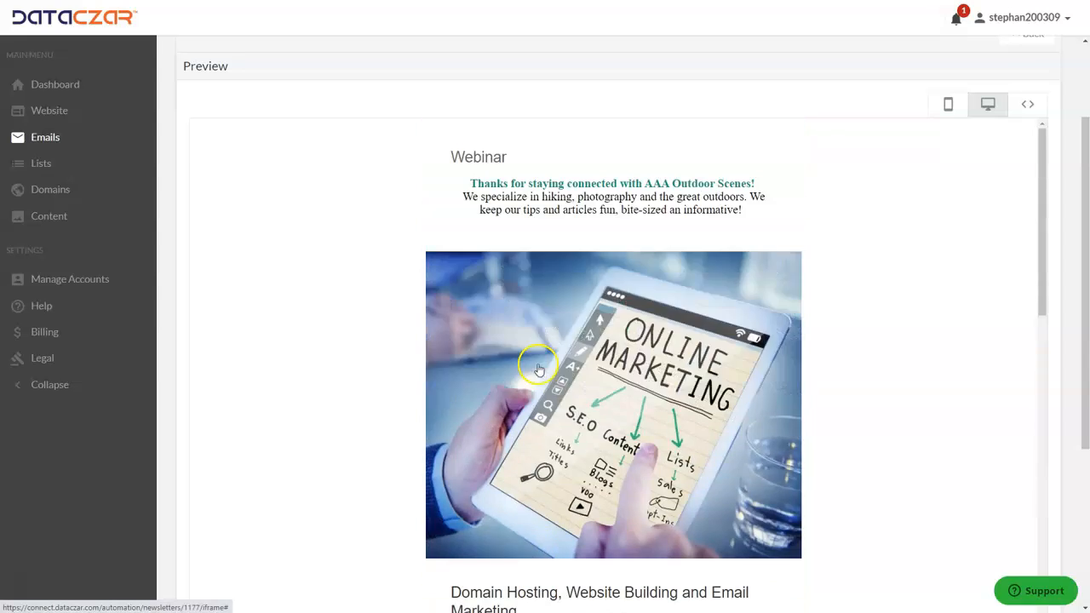
scroll(538, 369, "up", 2)
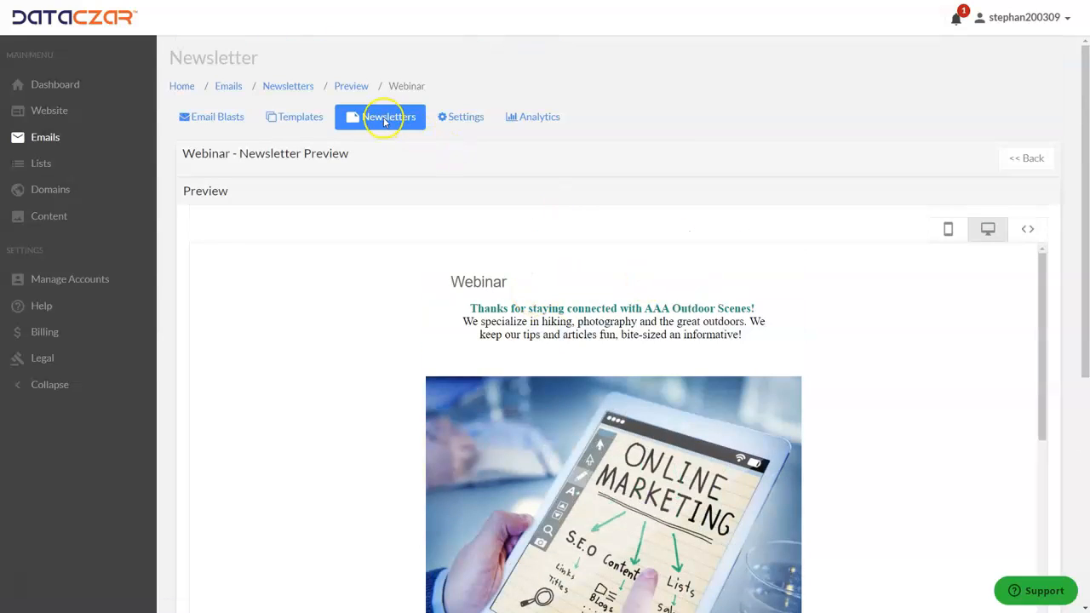
Step: Open the Webinar newsletter for editing, review its website, feed, post-count settings and message layout, and return to the newsletters list
left_click(1026, 159)
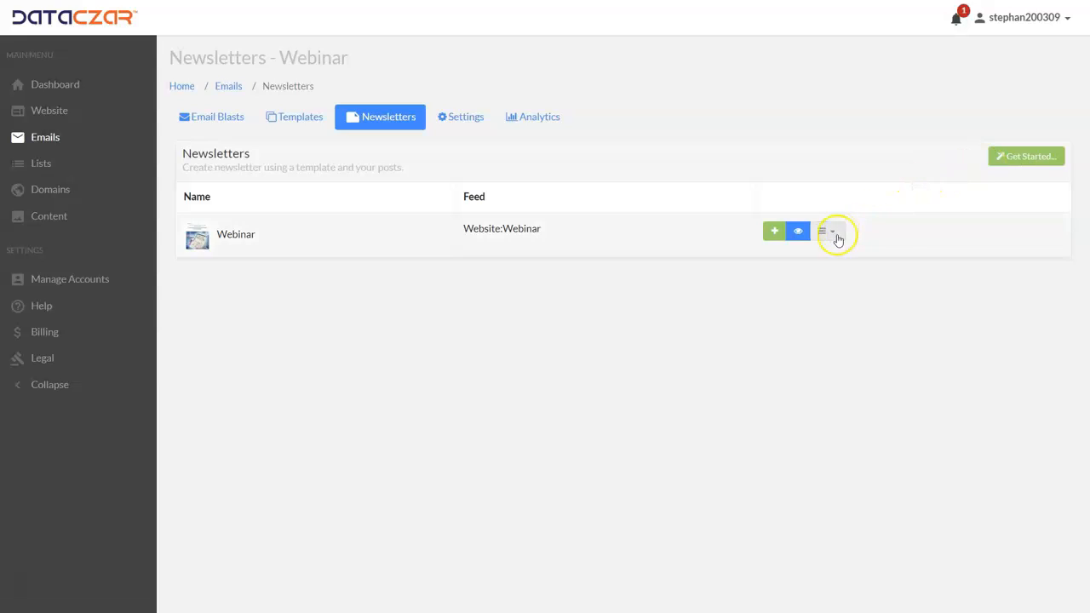
left_click(831, 229)
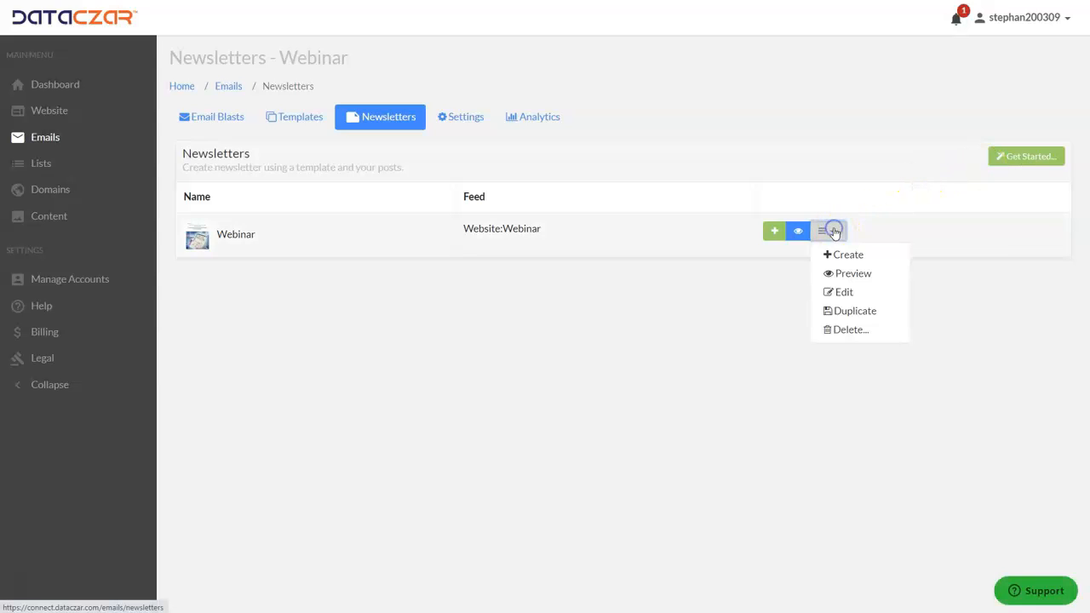
left_click(844, 292)
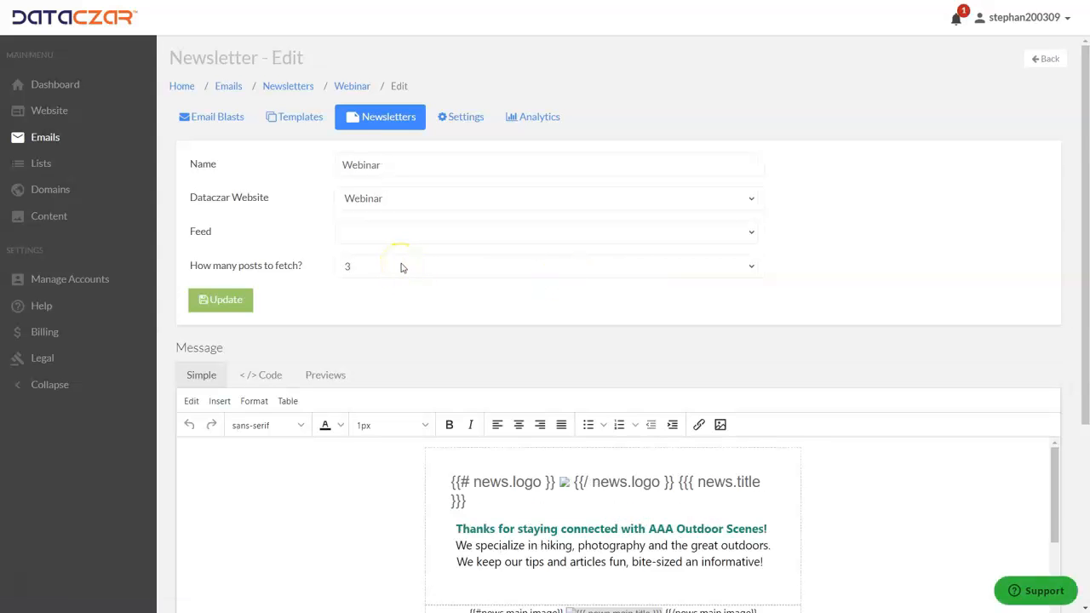
scroll(404, 247, "down", 3)
scroll(417, 181, "up", 3)
scroll(560, 250, "down", 3)
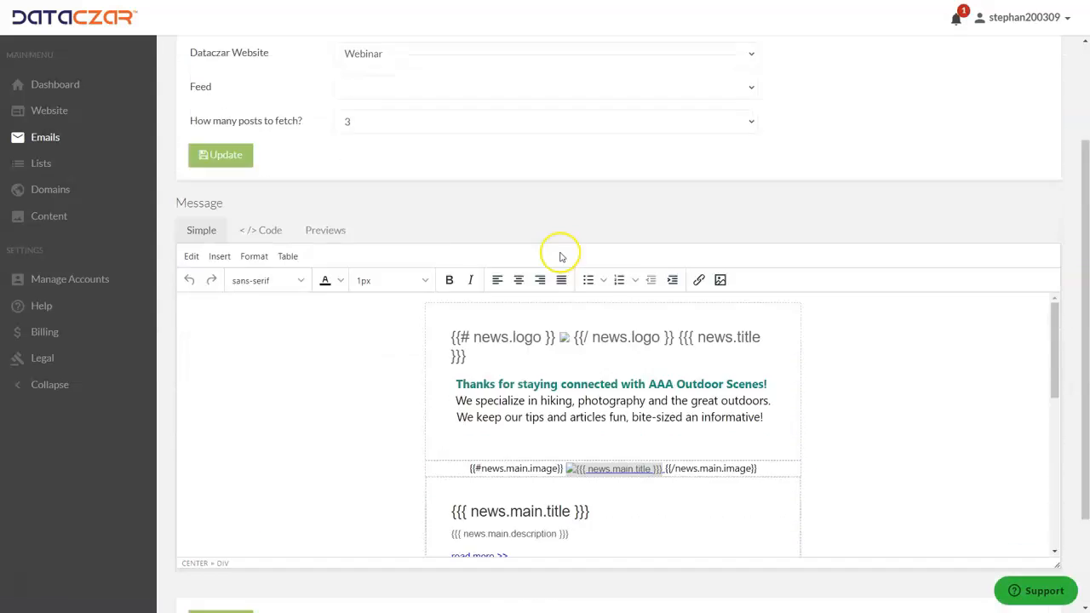
scroll(479, 273, "down", 2)
scroll(482, 274, "up", 2)
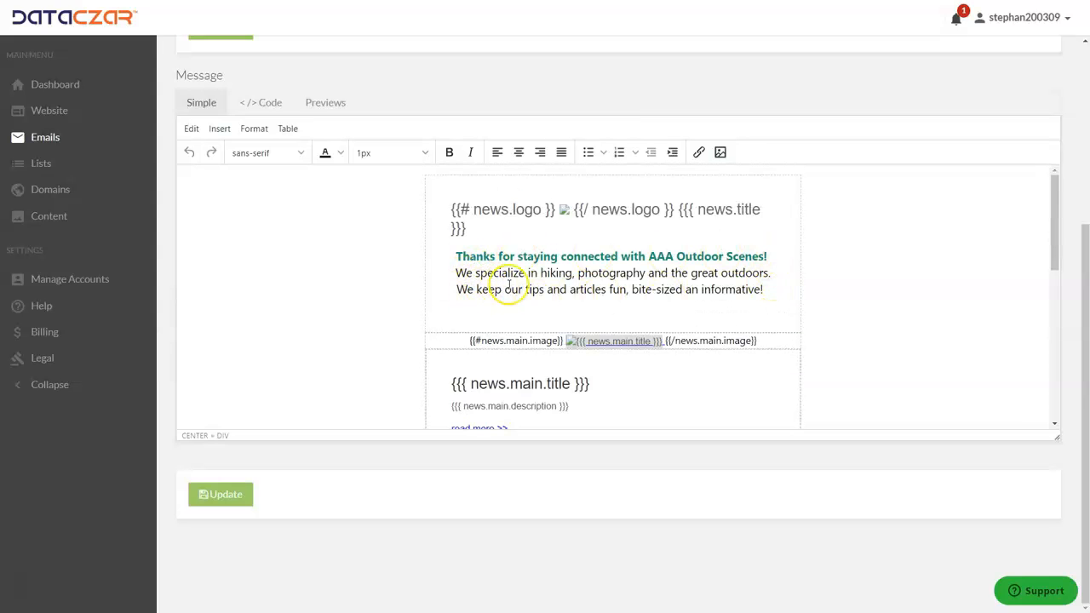
scroll(513, 270, "up", 3)
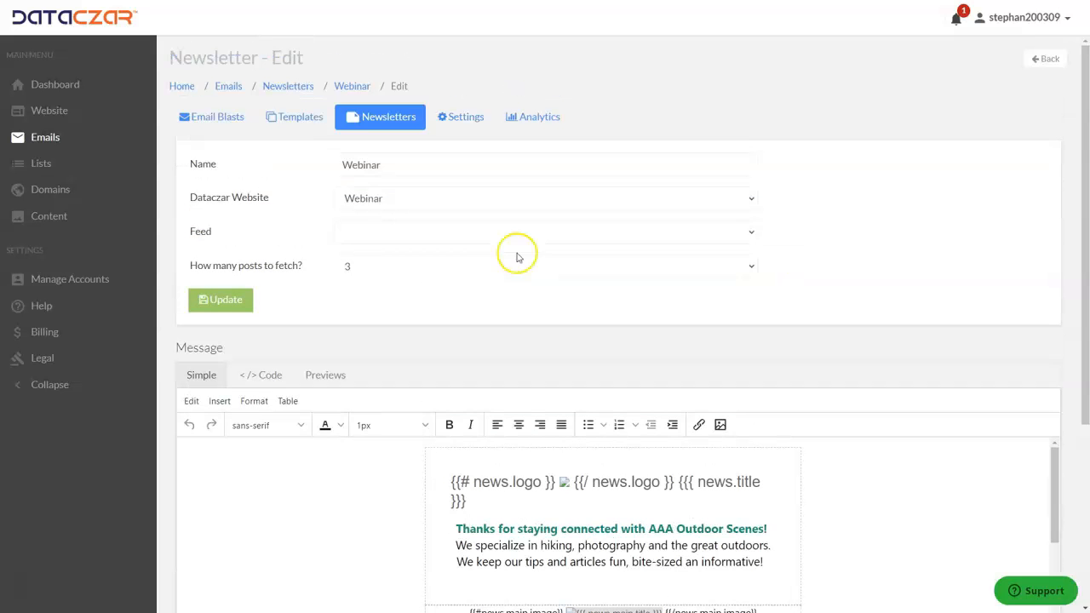
left_click(1030, 59)
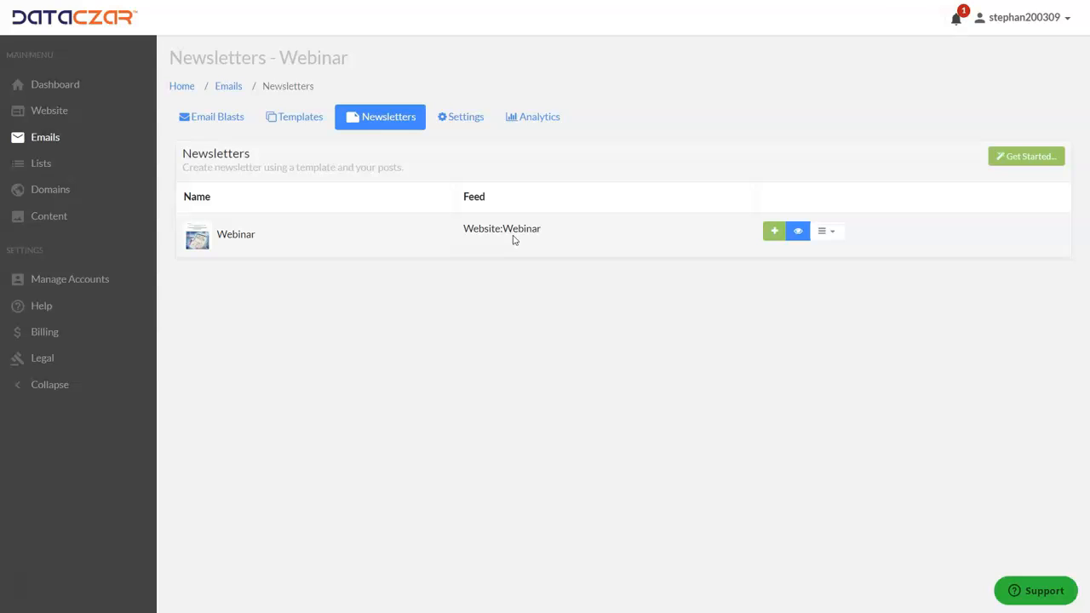
Step: Create an email blast from the Webinar newsletter and save it as a draft
left_click(775, 232)
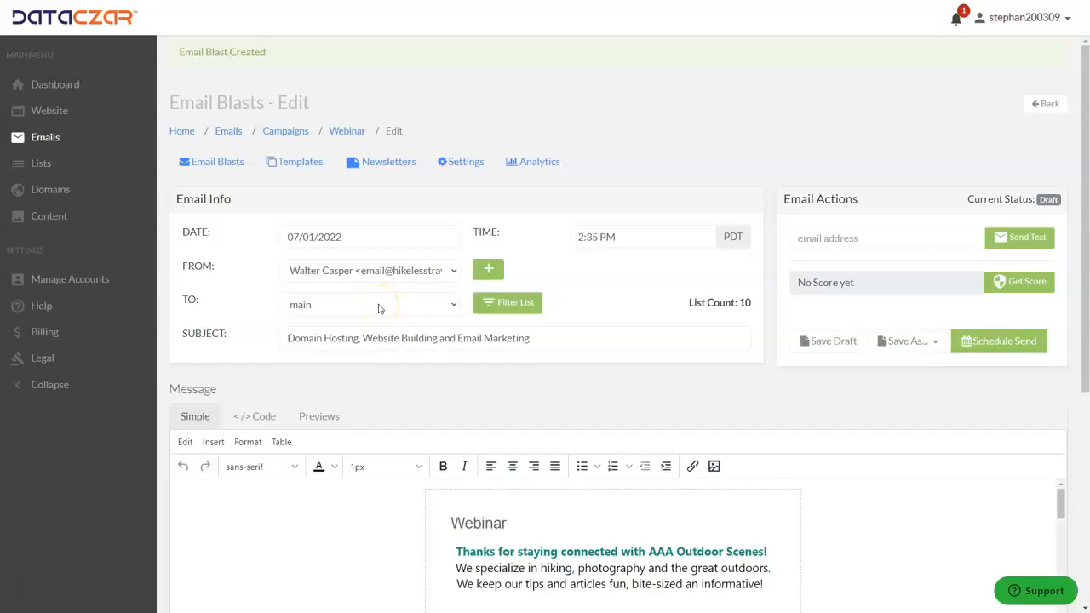
triple_click(546, 341)
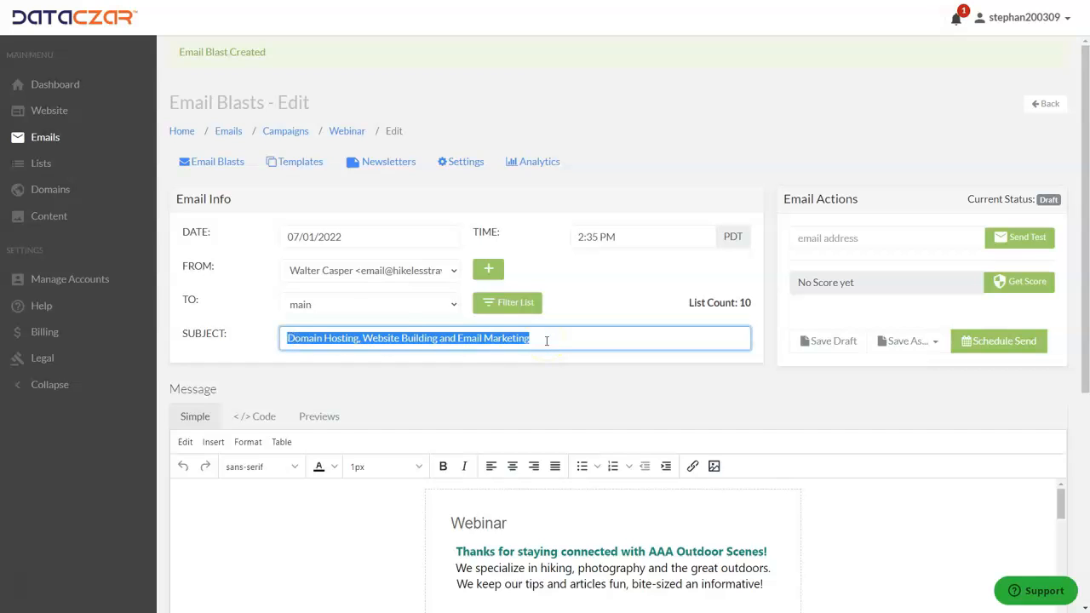
left_click(545, 341)
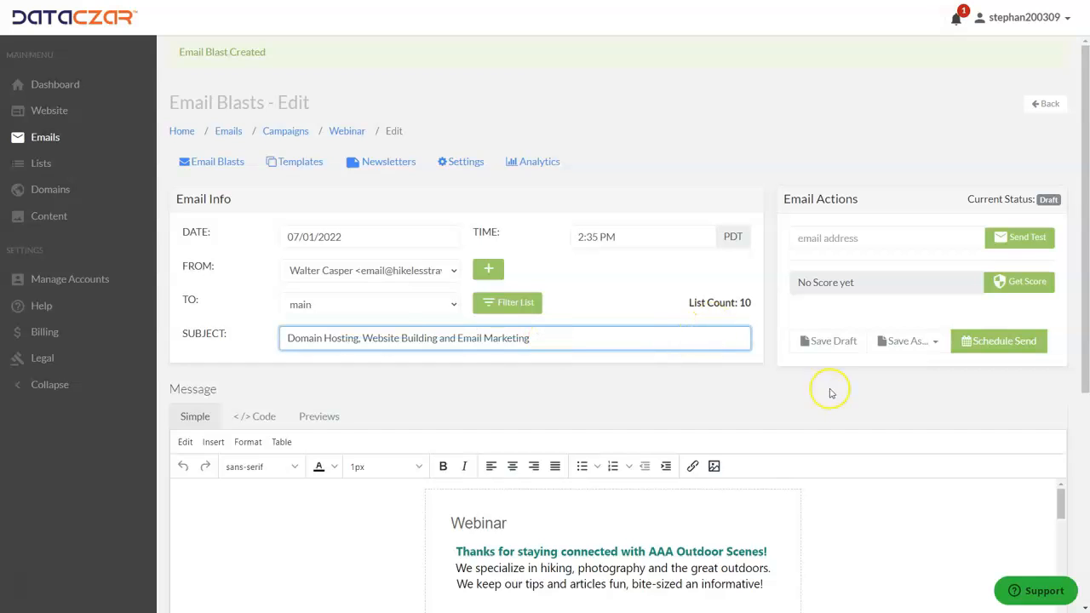
left_click(832, 344)
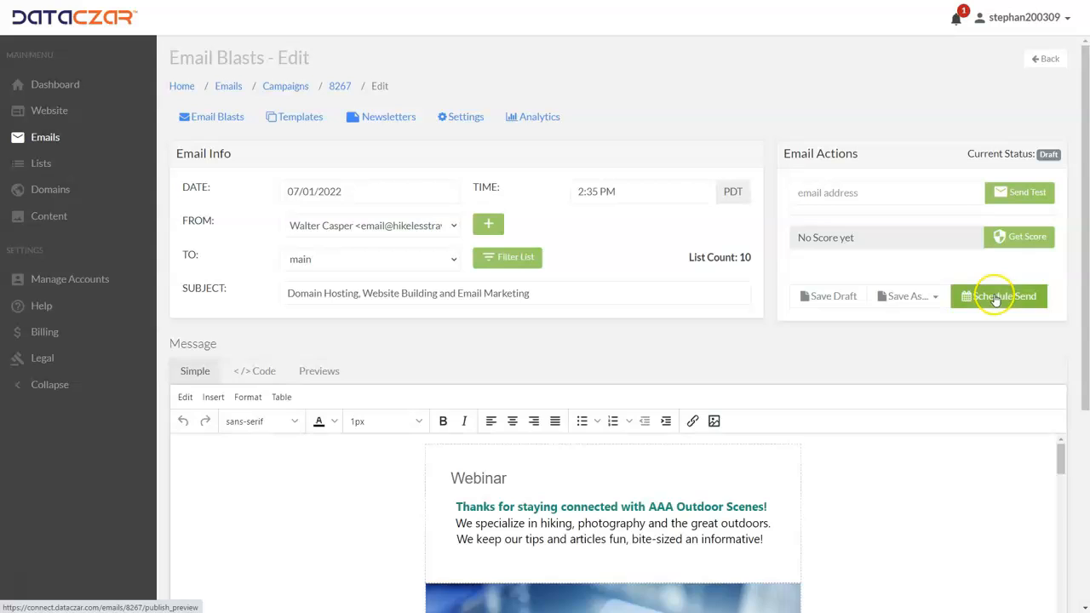
Step: Set the email blast's send date to 07/05/2022 and schedule it for sending
left_click(994, 297)
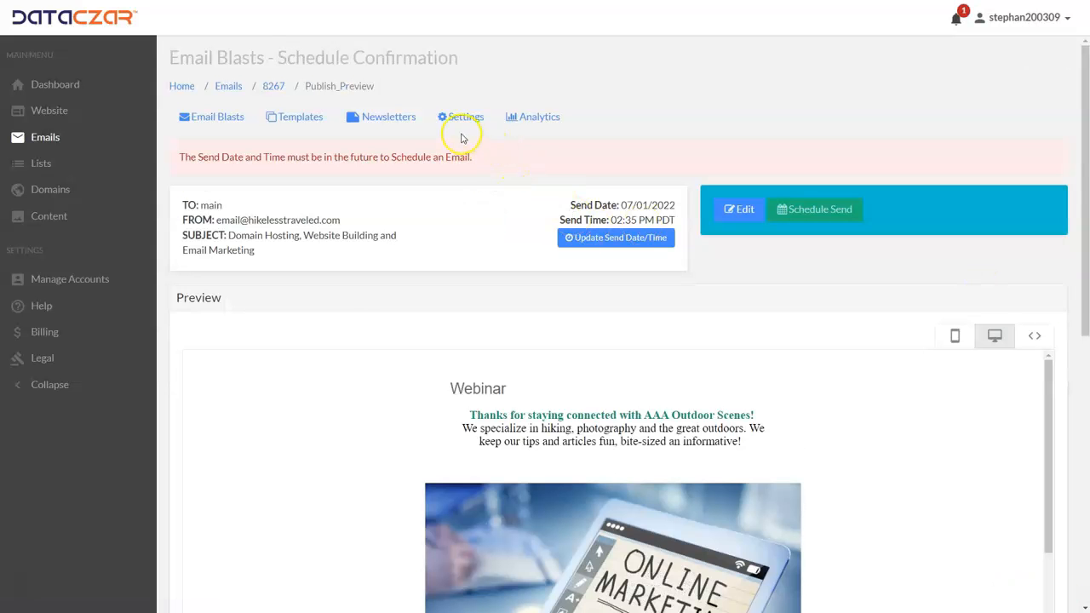
left_click(579, 237)
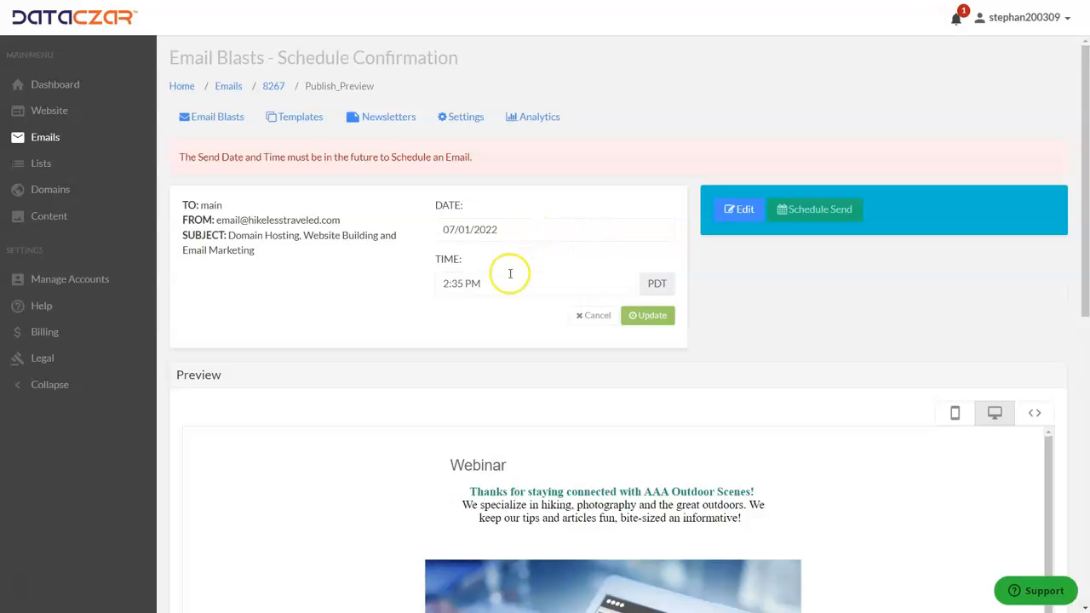
left_click(503, 228)
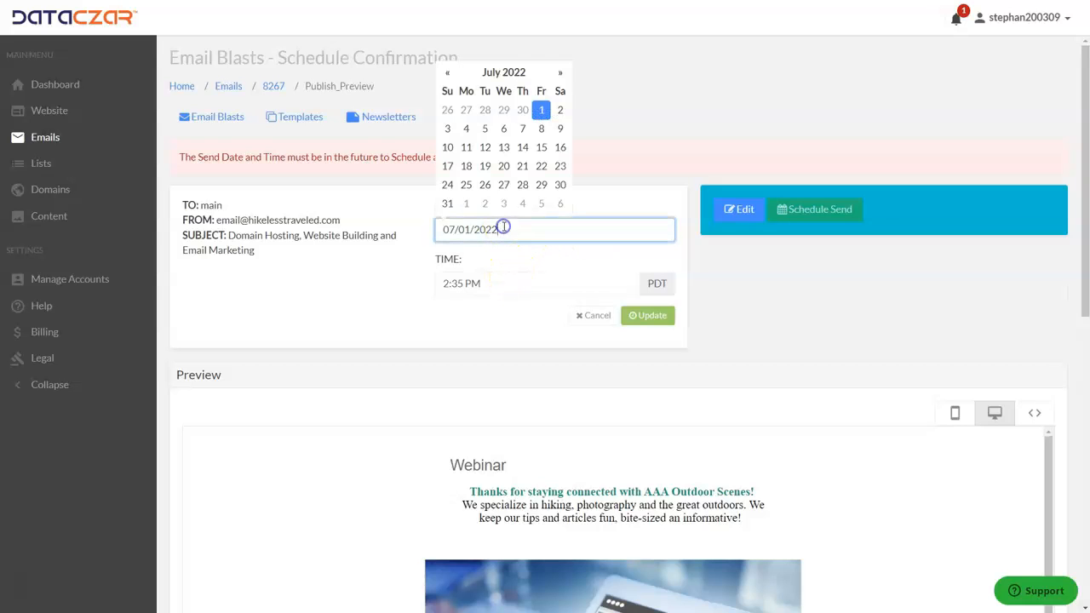
left_click(485, 129)
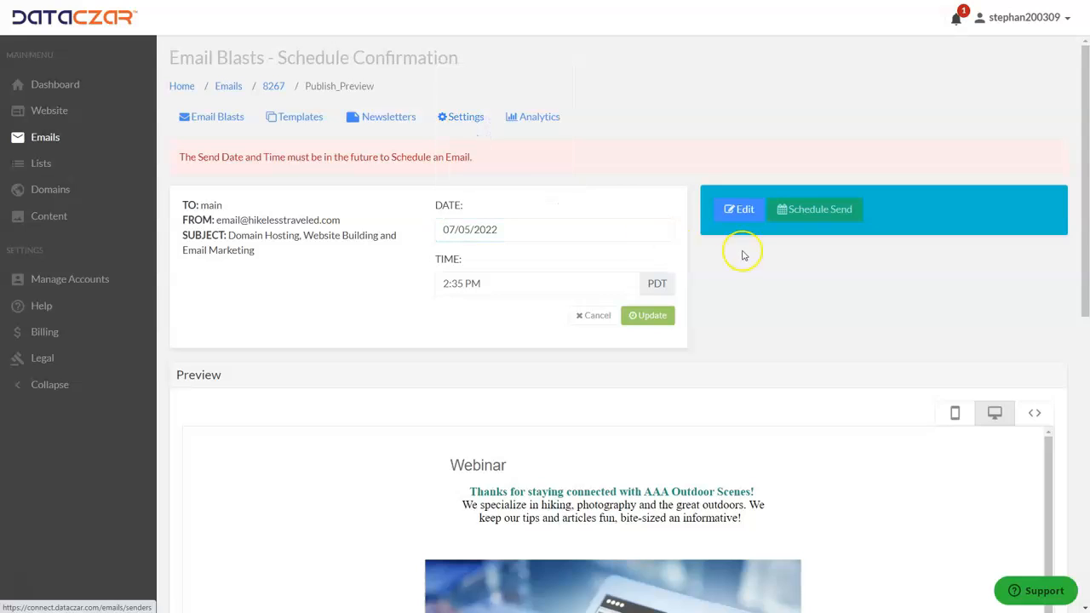
left_click(663, 320)
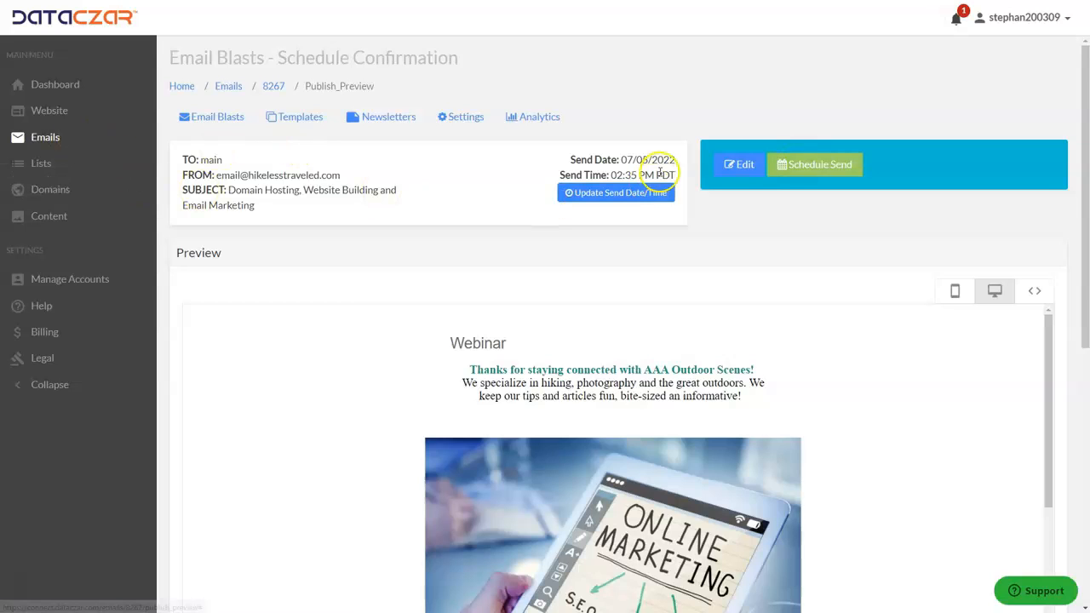
left_click(787, 163)
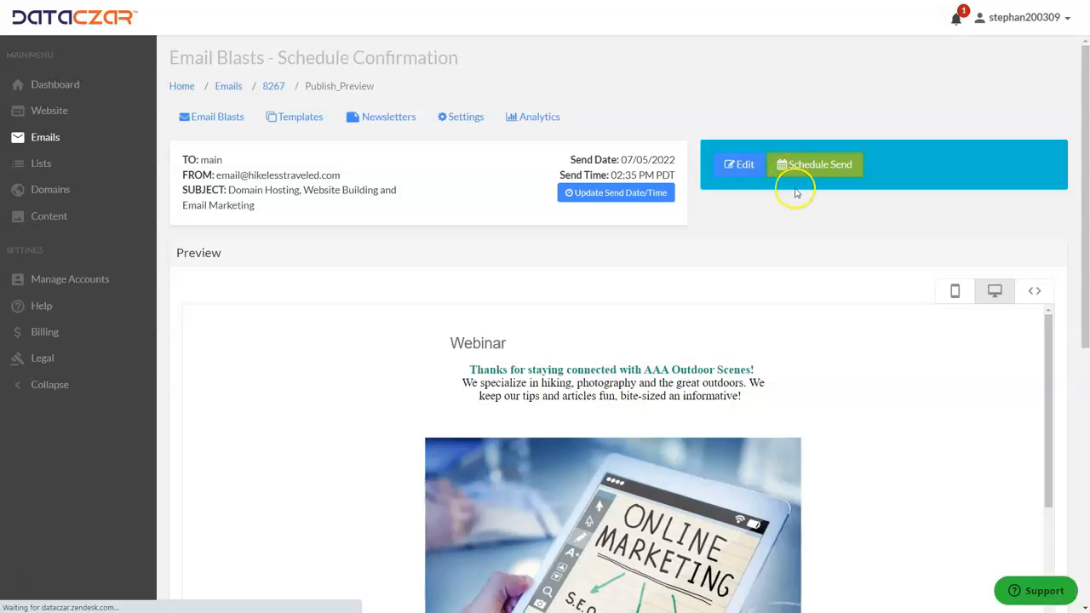
left_click(791, 164)
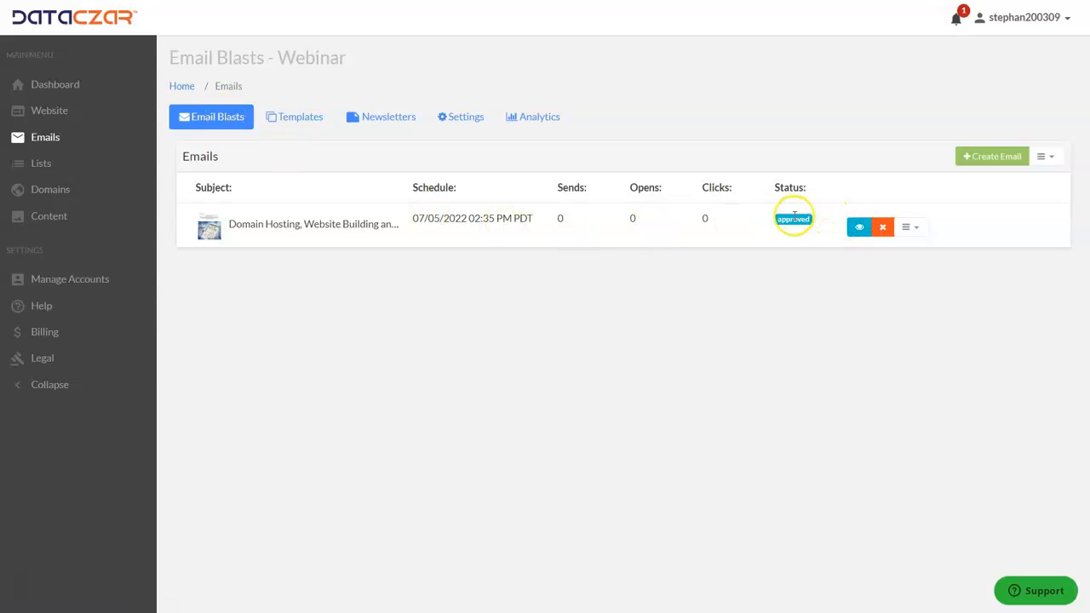
Step: Check the actions available for the scheduled email blast, and preview its content through the posts
left_click(912, 228)
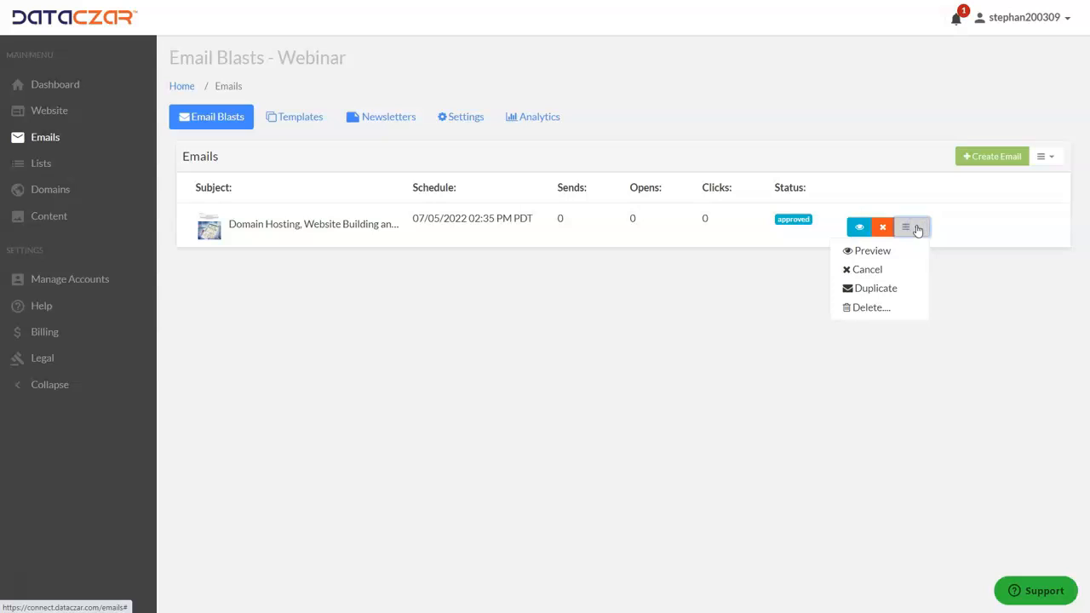
left_click(916, 229)
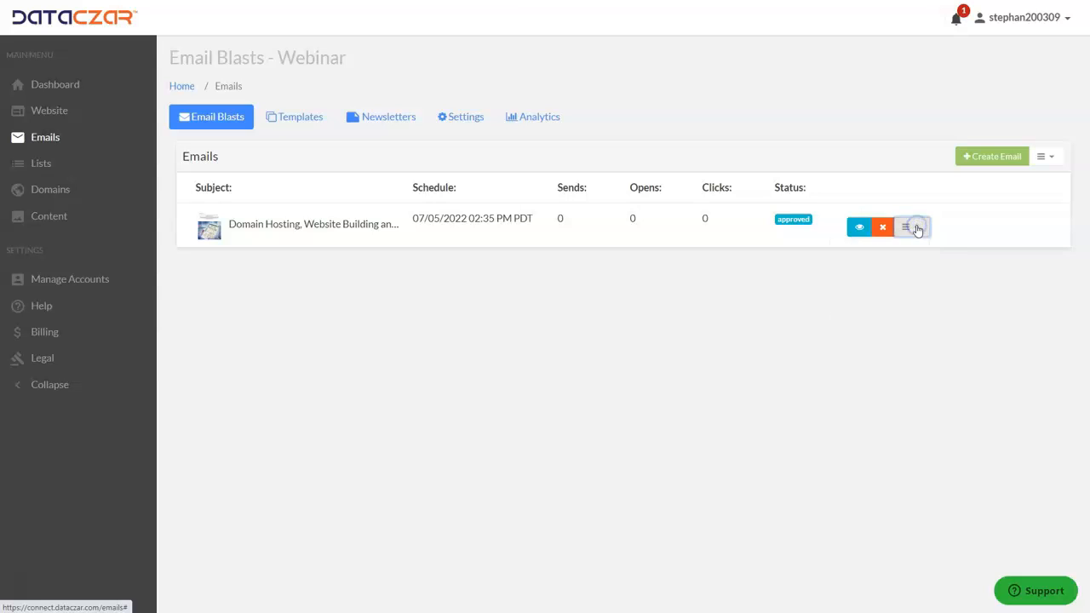
left_click(859, 228)
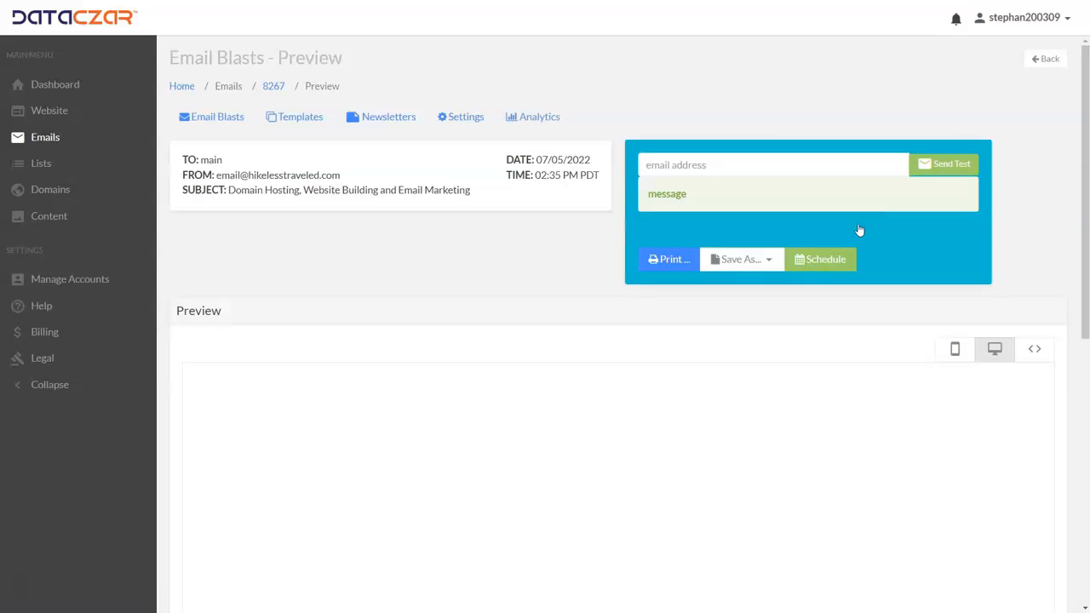
scroll(669, 311, "down", 2)
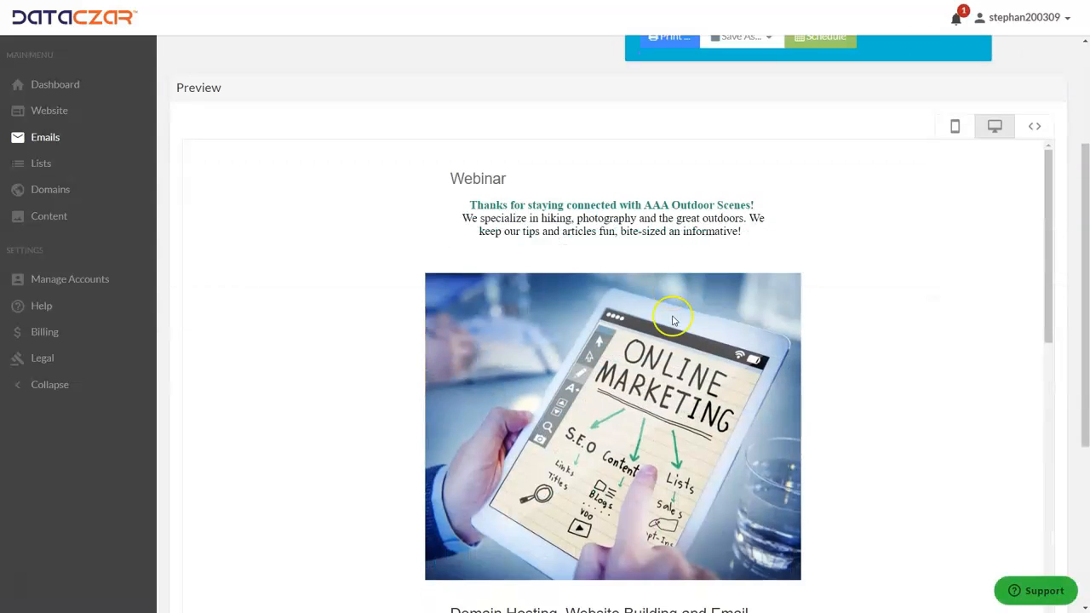
scroll(671, 320, "down", 2)
scroll(671, 321, "down", 8)
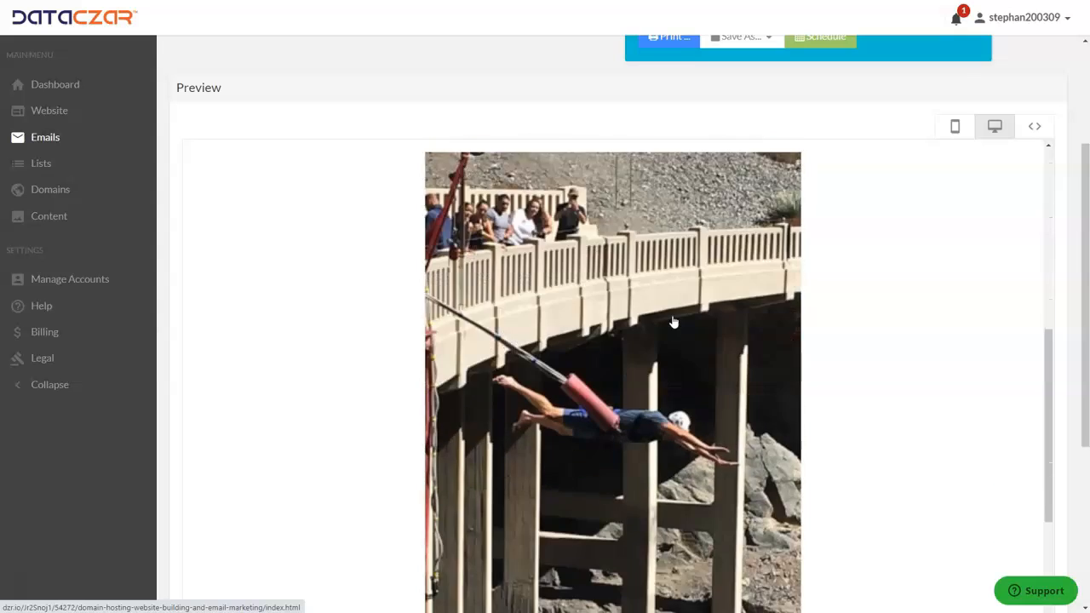
scroll(673, 322, "up", 10)
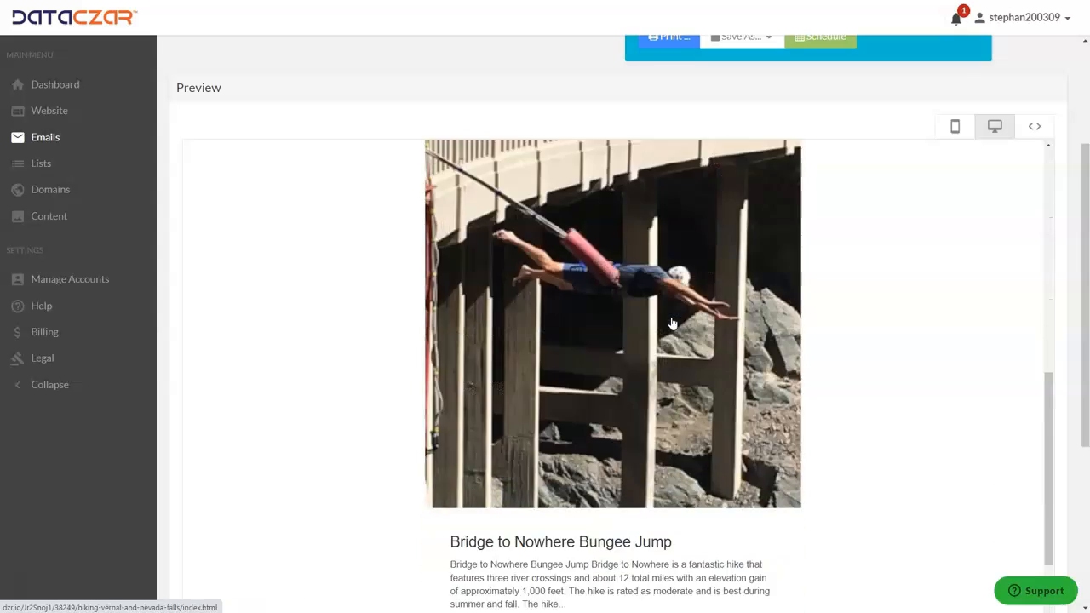
scroll(652, 309, "up", 2)
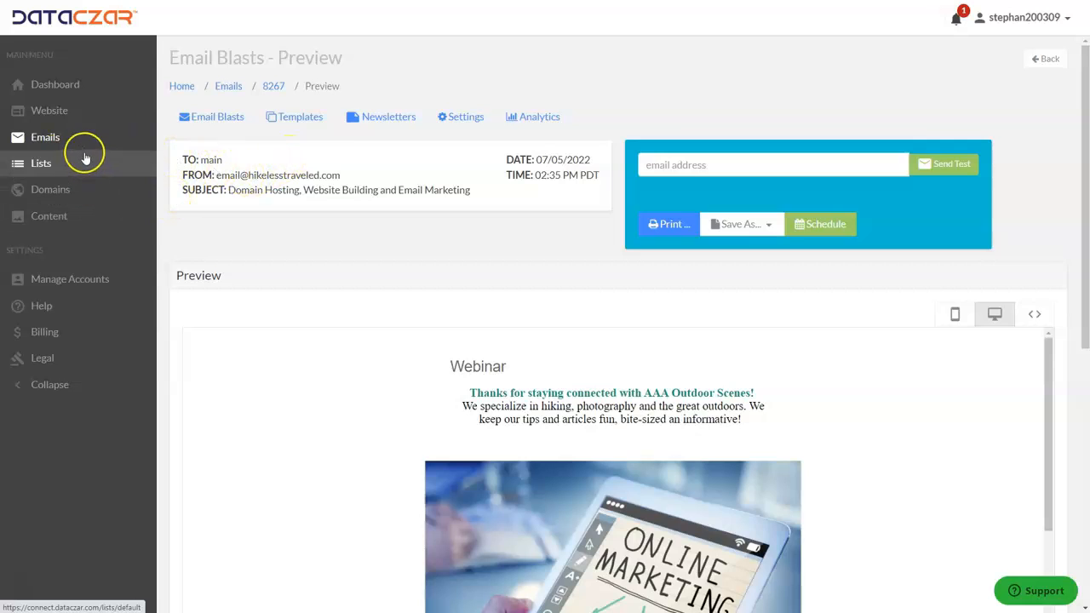
Step: Look over the account's domain registration page, website overview and email blasts list
left_click(64, 195)
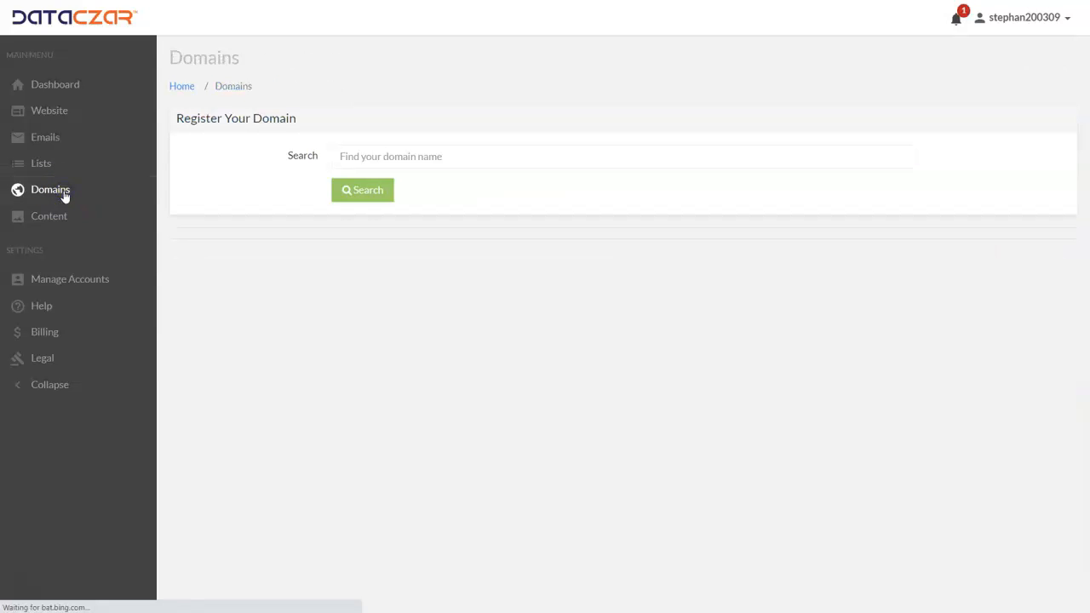
left_click(51, 113)
left_click(50, 115)
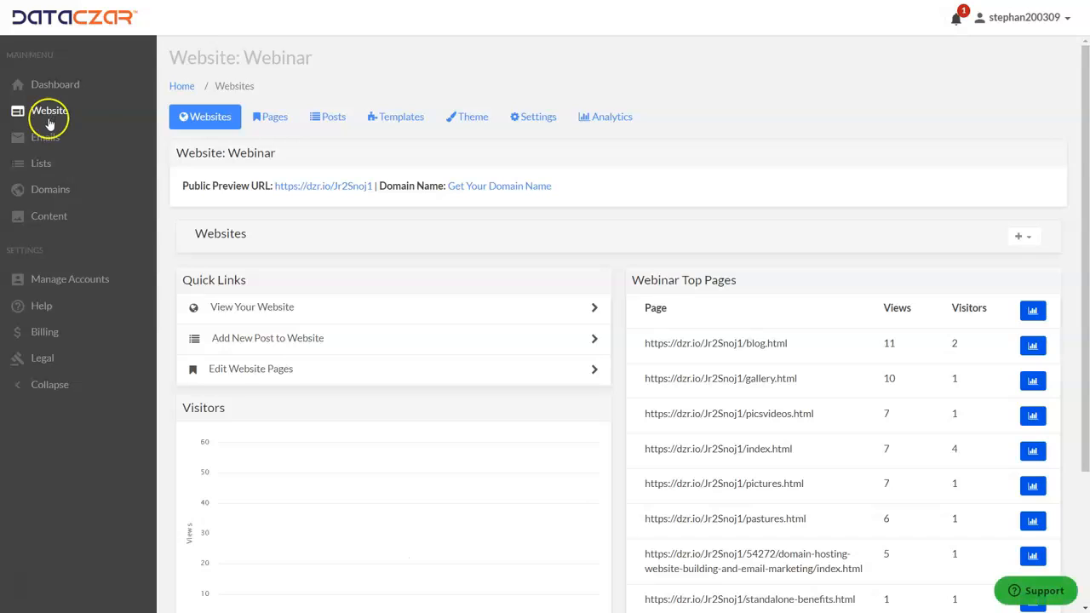
left_click(45, 139)
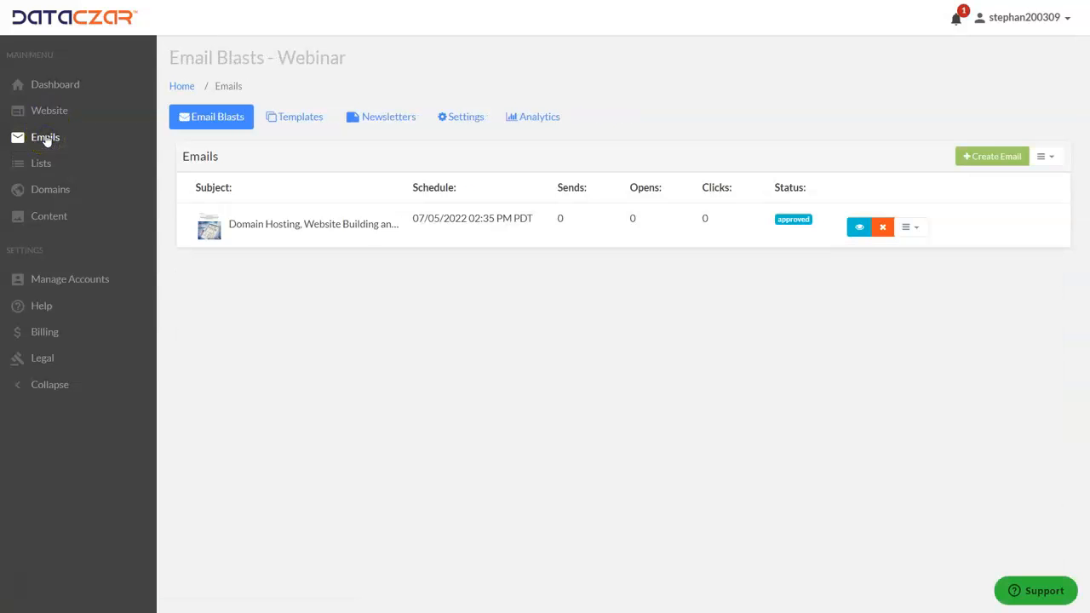
Step: Browse the Dataczar Help Center's topics, including website help, and return to the account dashboard
left_click(47, 312)
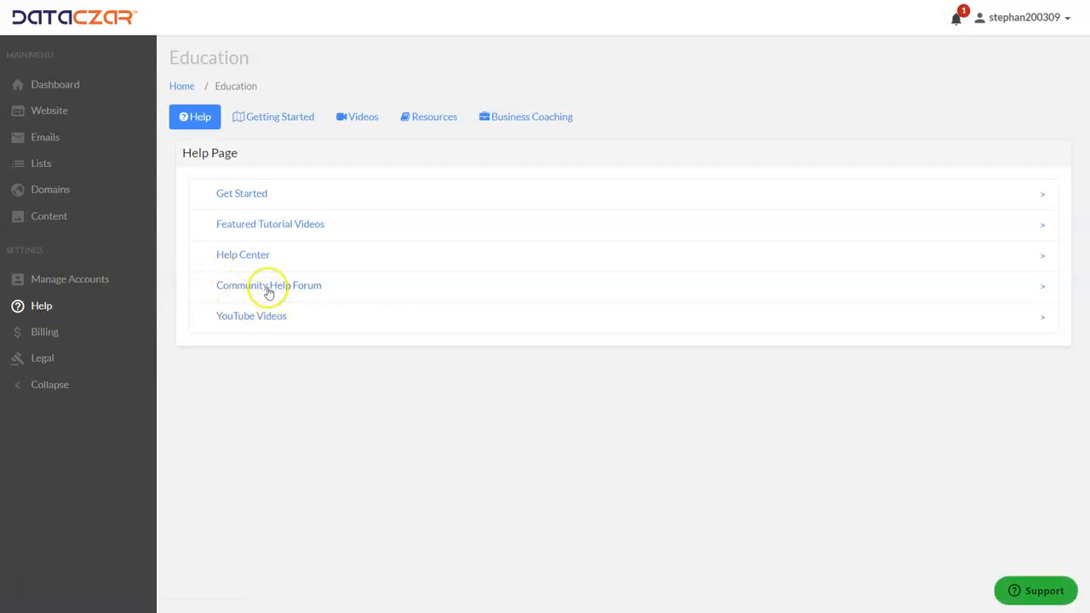
left_click(264, 258)
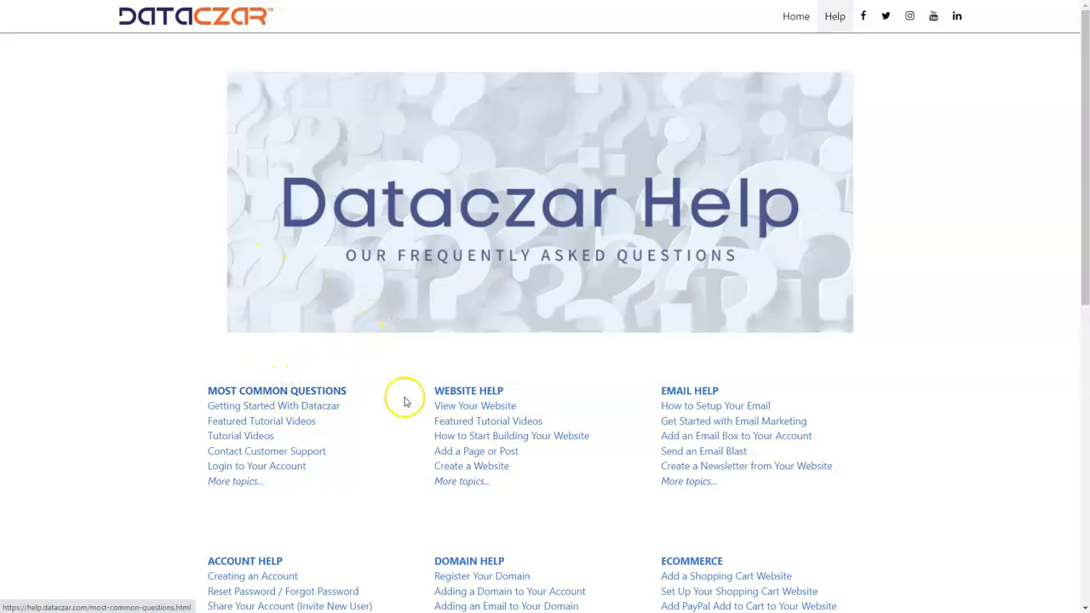
left_click(466, 394)
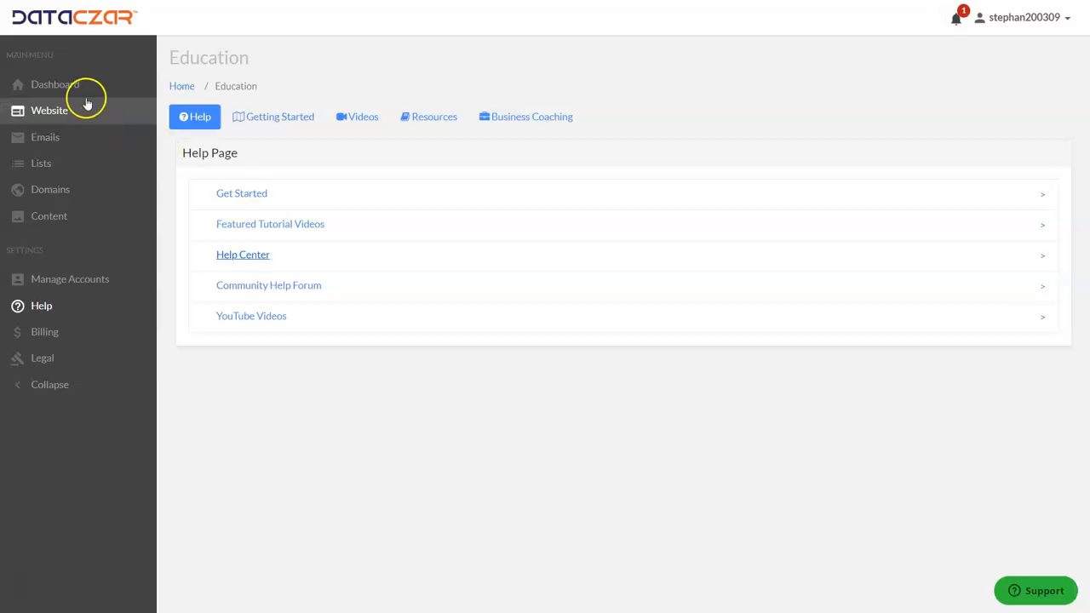
left_click(76, 88)
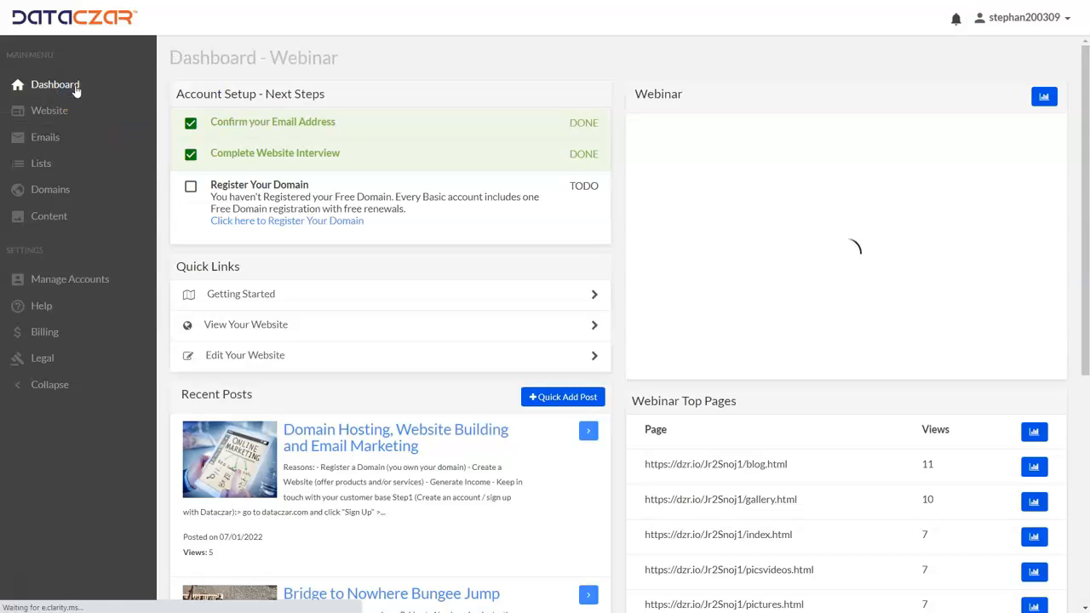